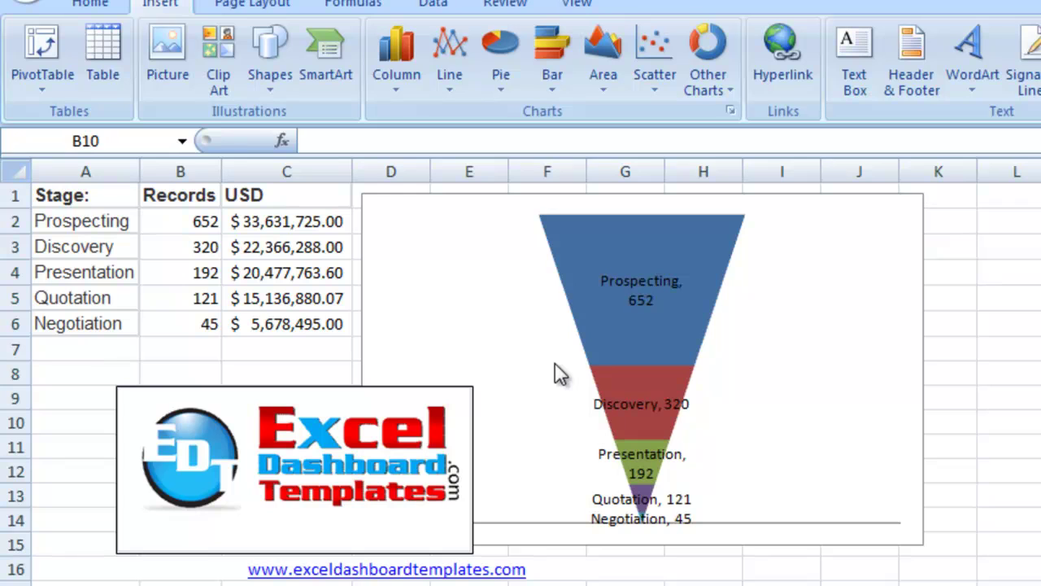
Select the stage names and record counts in A2:B6 and browse all column chart types
left_click(90, 222)
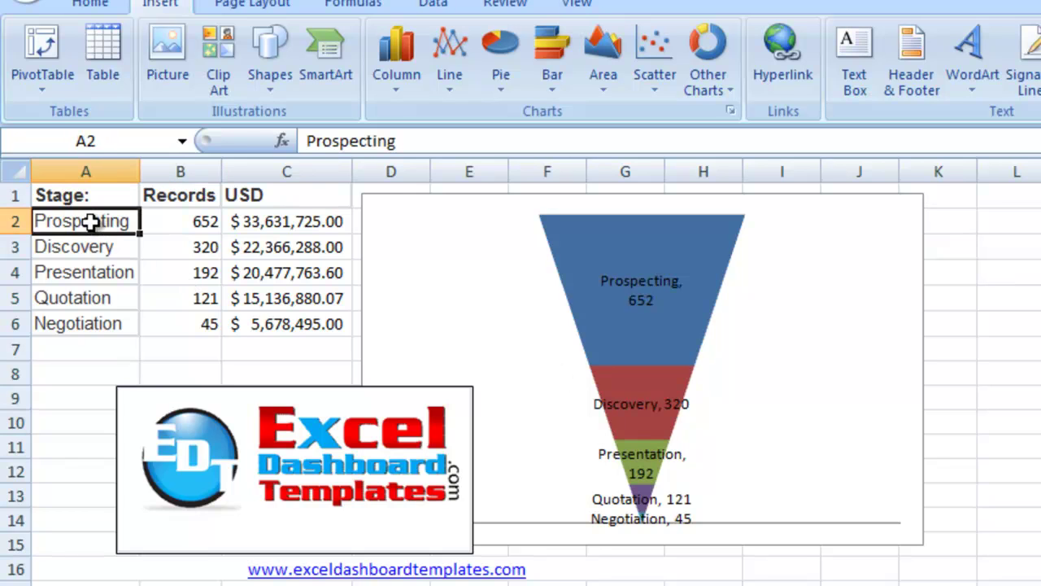
left_click_drag(90, 222, 158, 323)
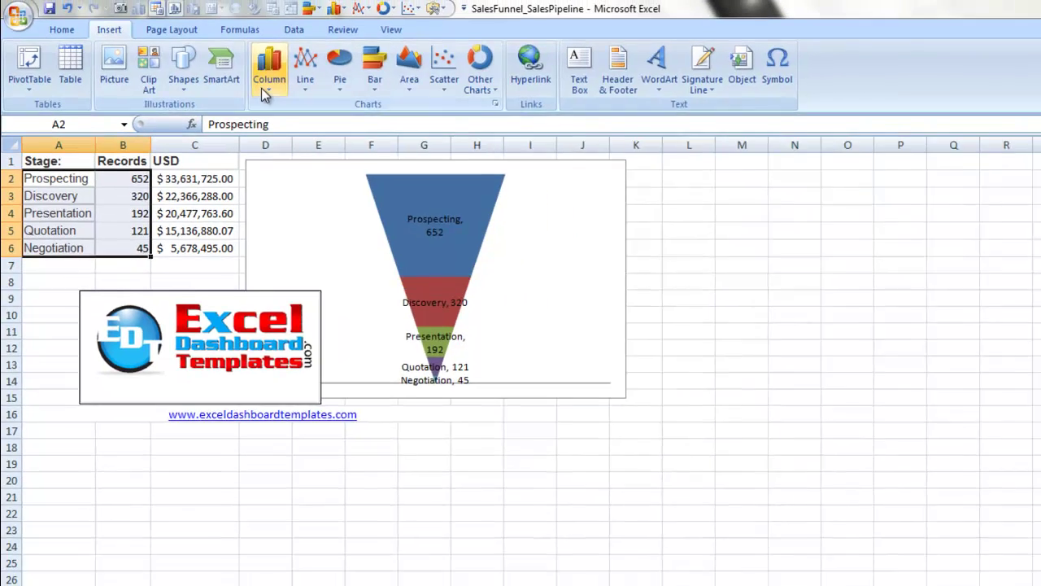
left_click(396, 61)
left_click(295, 415)
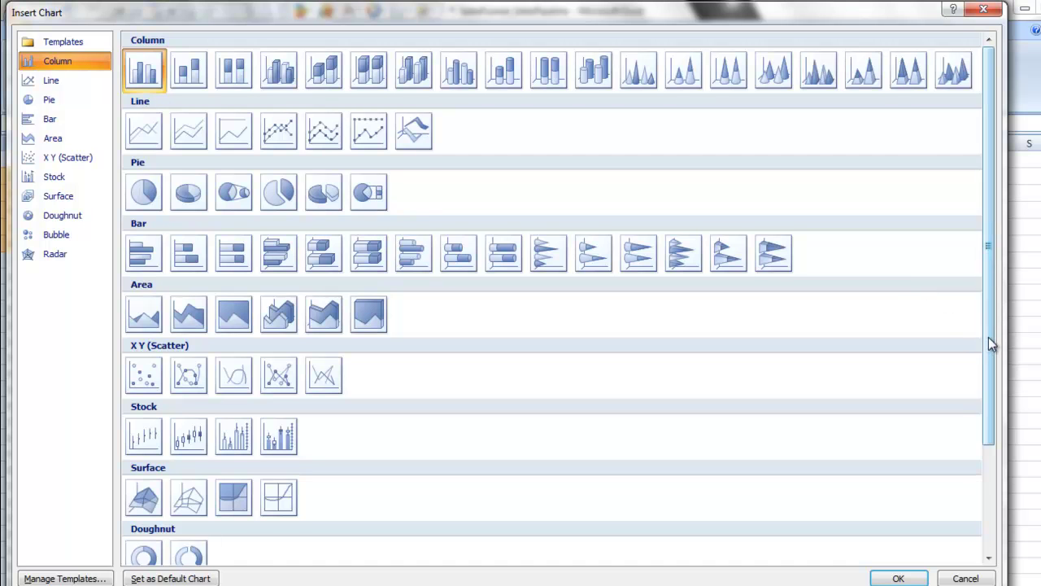
Close the chart type list without inserting and bring back the column chart gallery
mouse_move(988, 336)
left_mouse_down()
mouse_move(987, 459)
mouse_move(990, 352)
left_mouse_up()
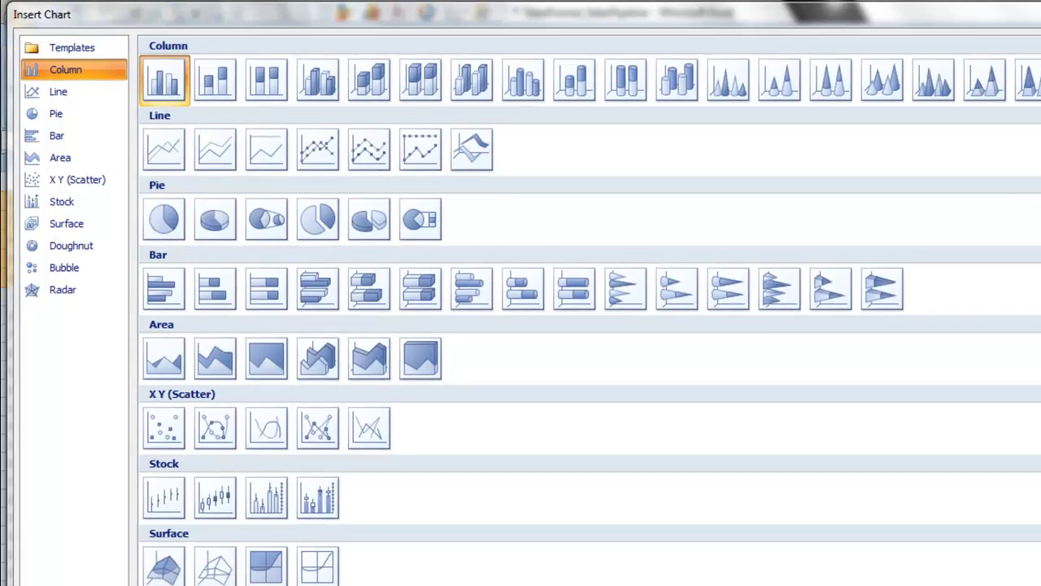
left_click(984, 9)
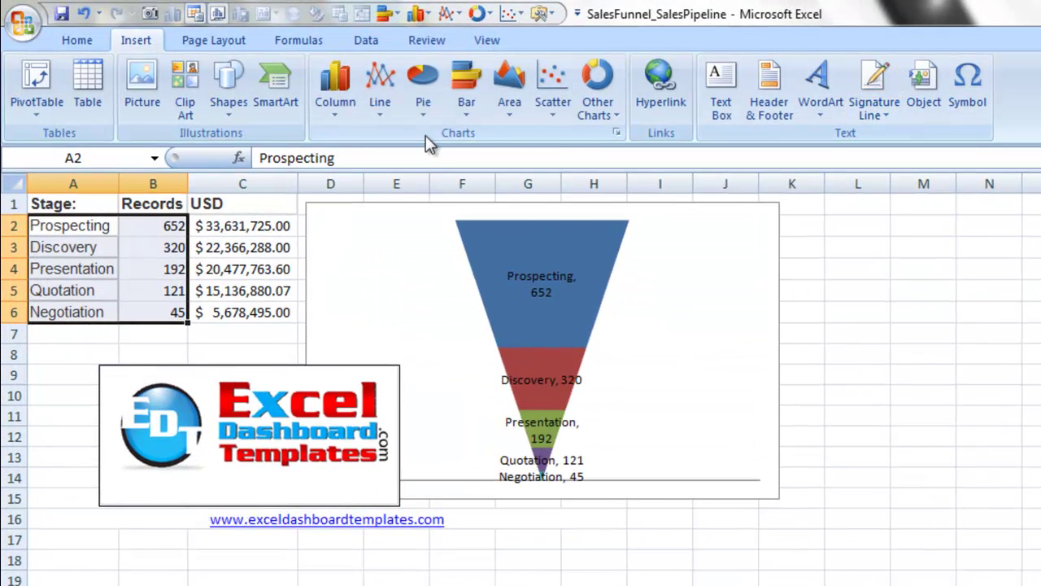
left_click(353, 97)
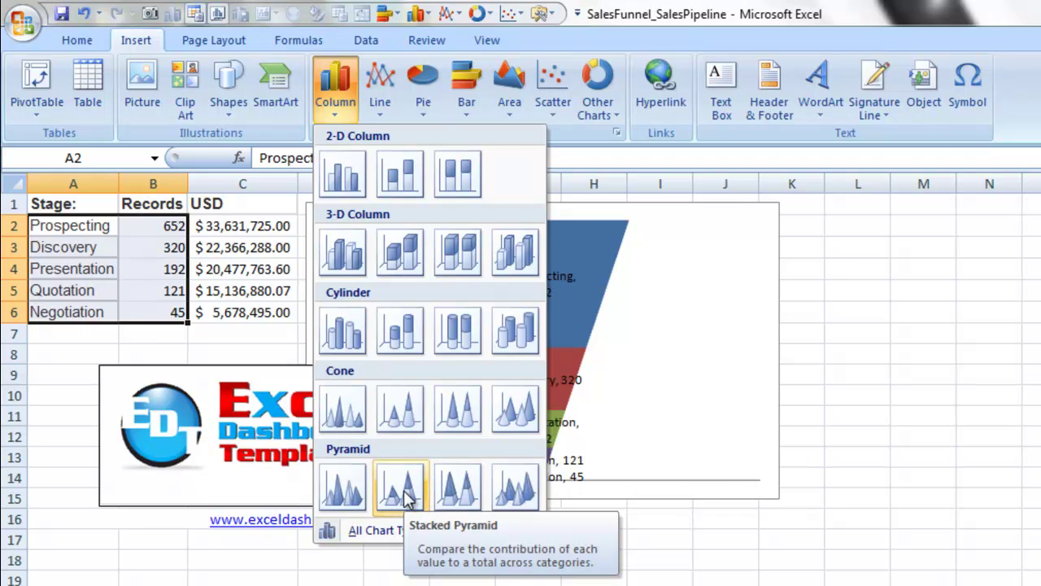
Insert a 100% Stacked Pyramid chart and place it beside the existing funnel
left_click(456, 492)
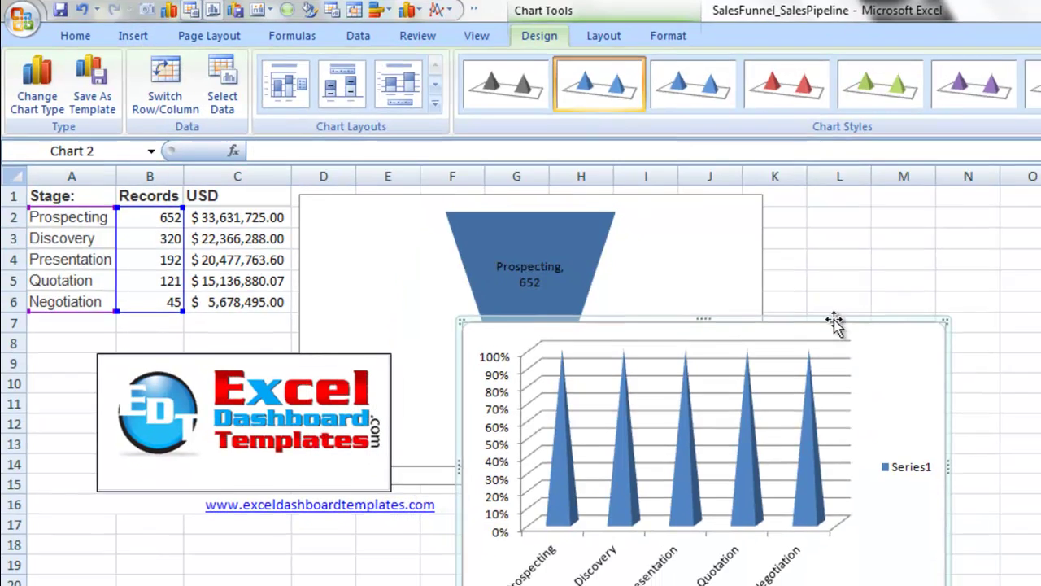
left_click_drag(834, 322, 1032, 193)
left_click_drag(928, 157, 929, 154)
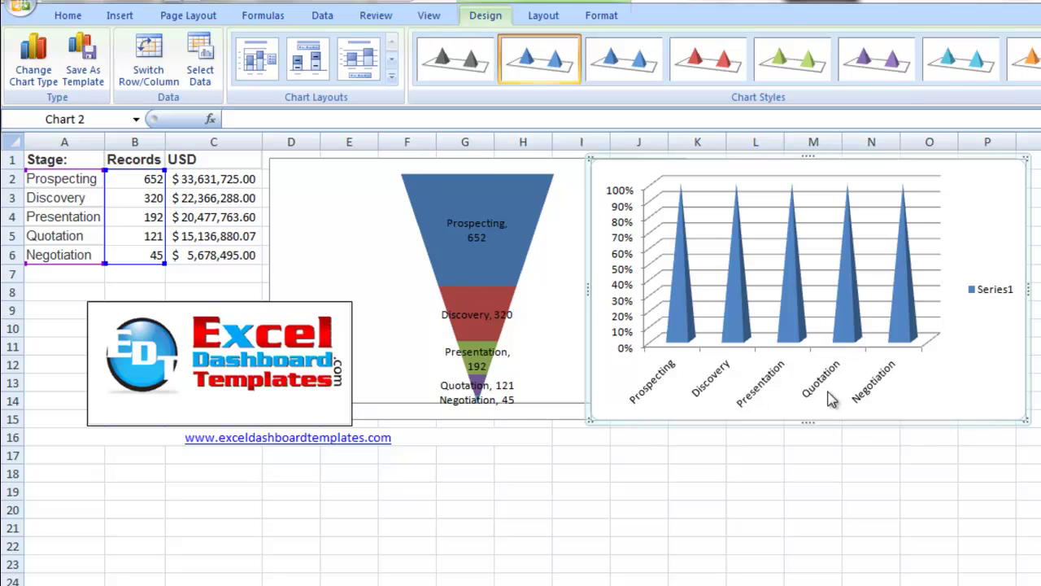
Switch rows and columns so all five stages stack as layers of one pyramid
mouse_move(793, 307)
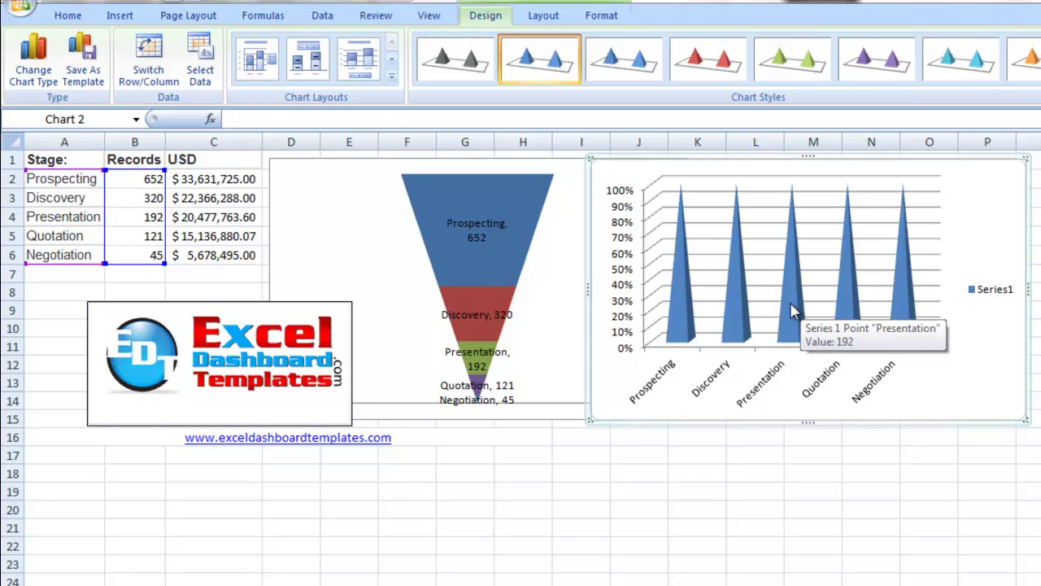
left_click(793, 310)
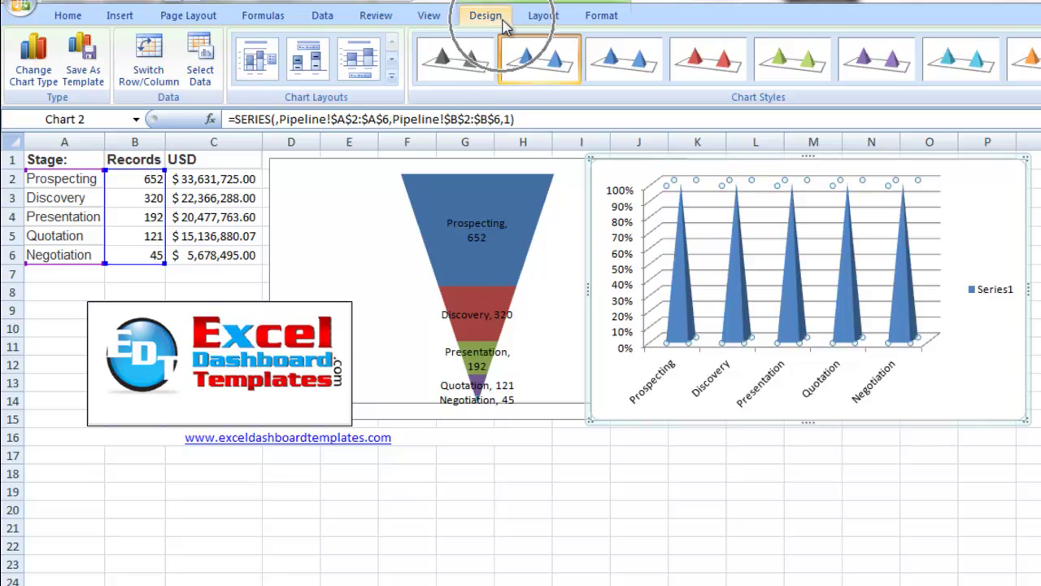
left_click(133, 59)
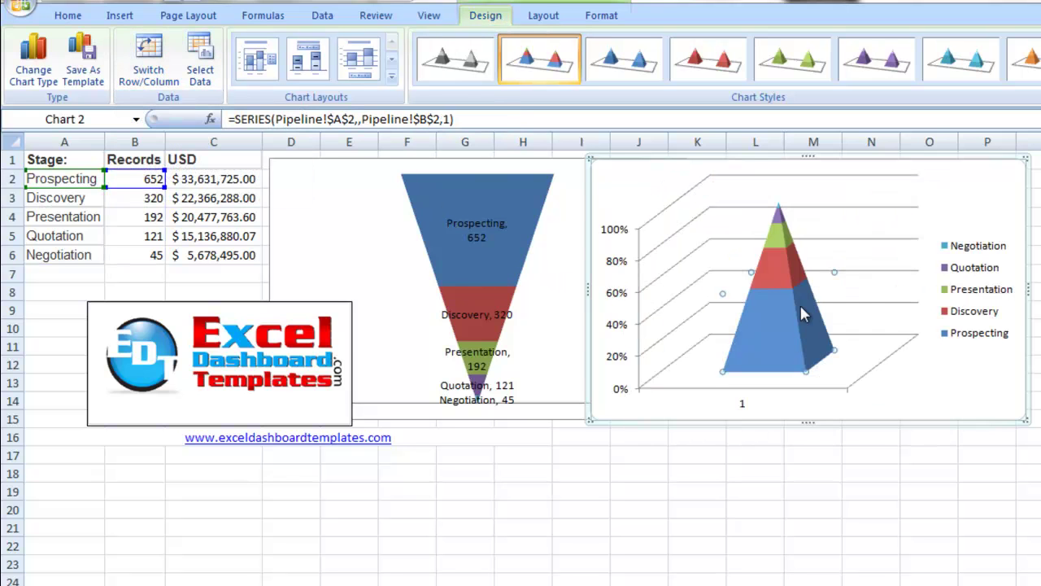
mouse_move(782, 222)
mouse_move(751, 306)
mouse_move(771, 259)
Set the pyramid chart's 3-D rotation to X 0° and Y 0° for a flat front view
left_click(771, 280)
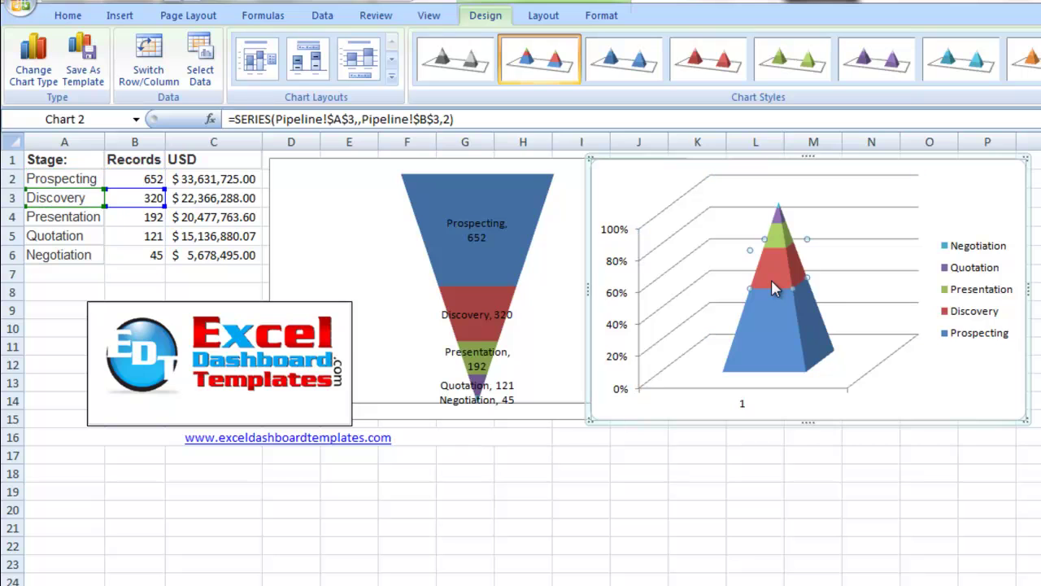
right_click(771, 281)
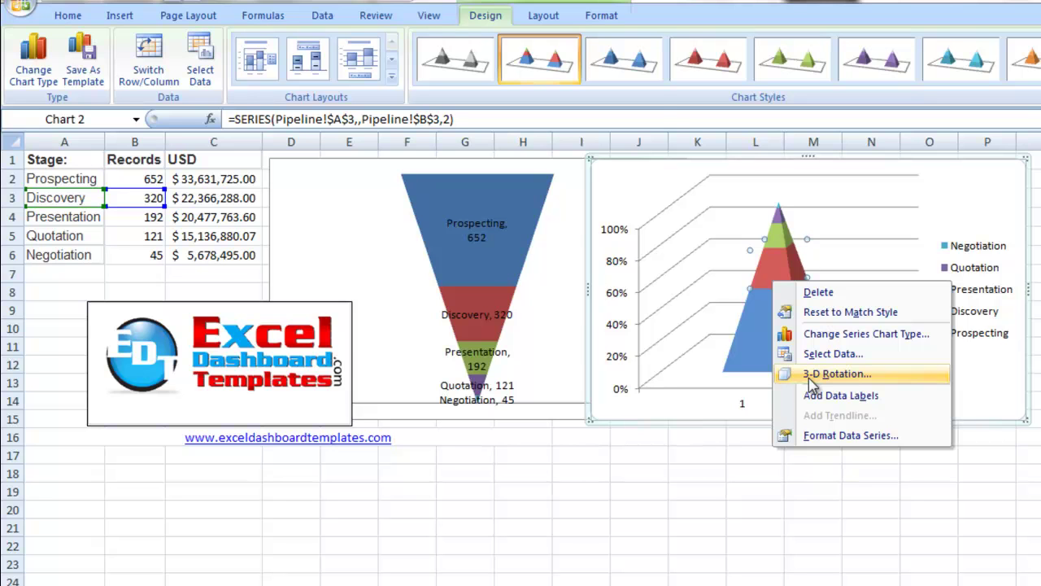
left_click(488, 24)
left_click(636, 183)
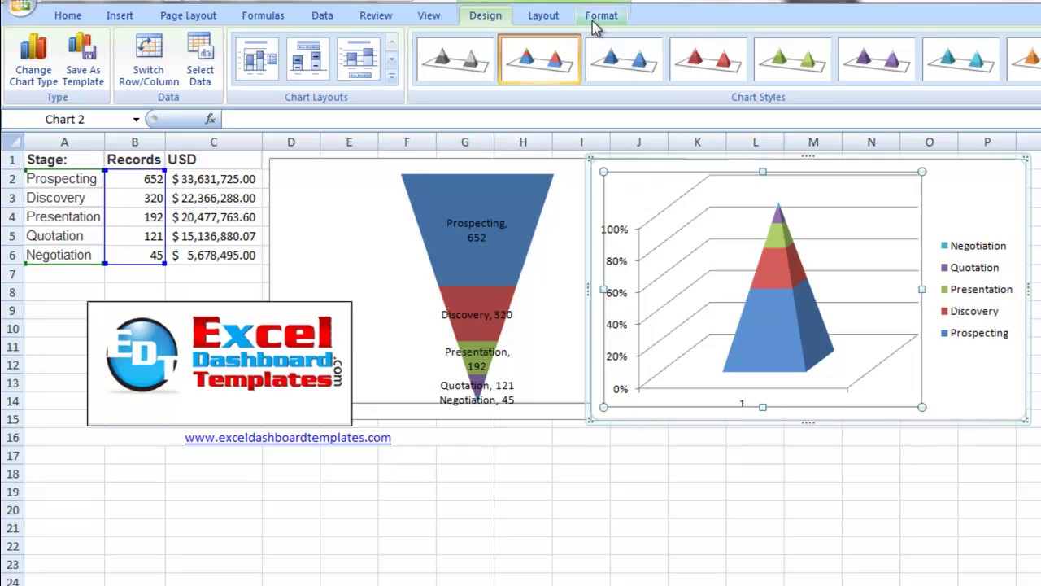
left_click(565, 25)
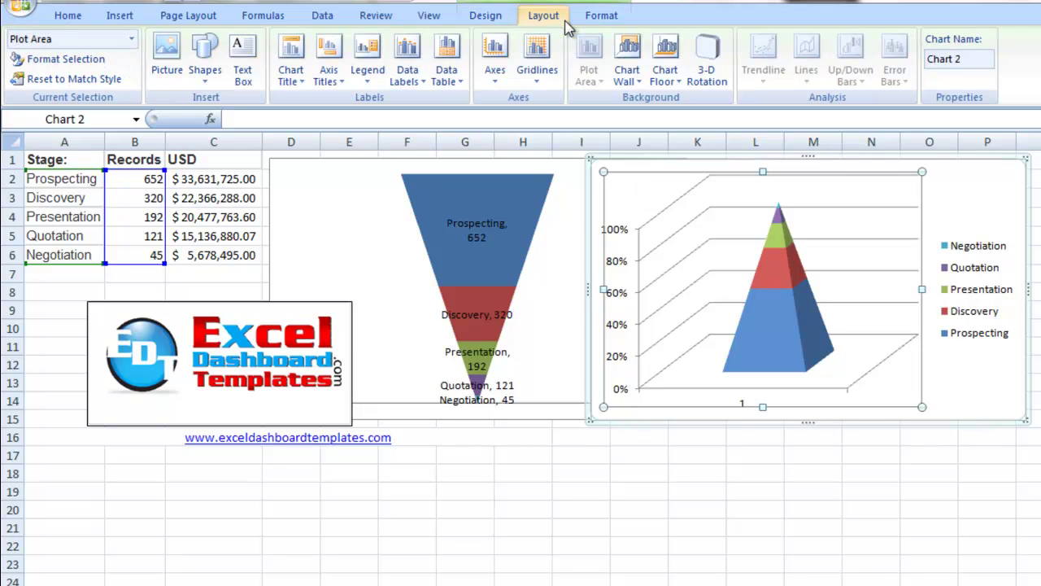
left_click(710, 79)
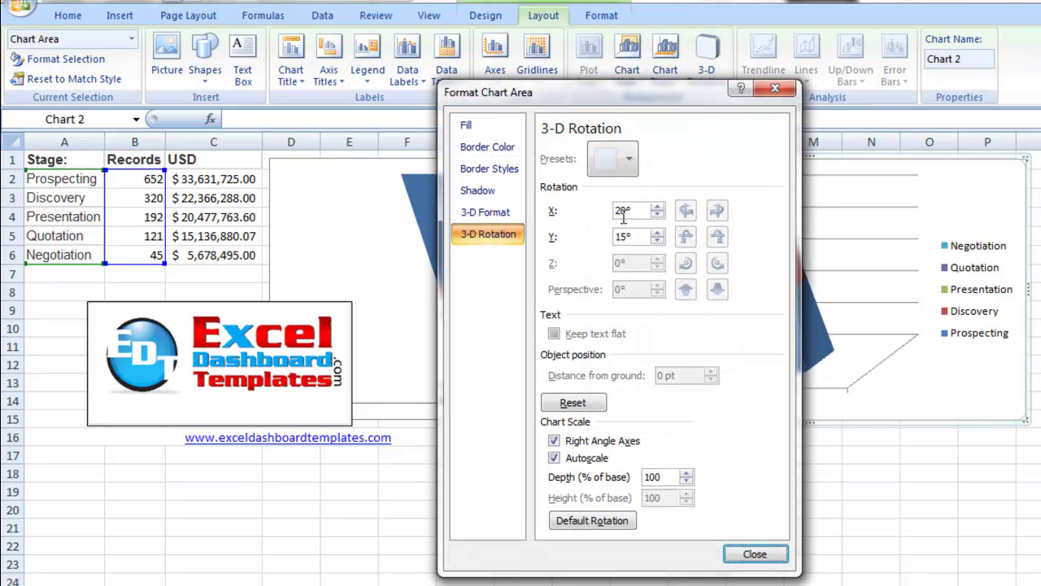
left_click_drag(631, 211, 582, 213)
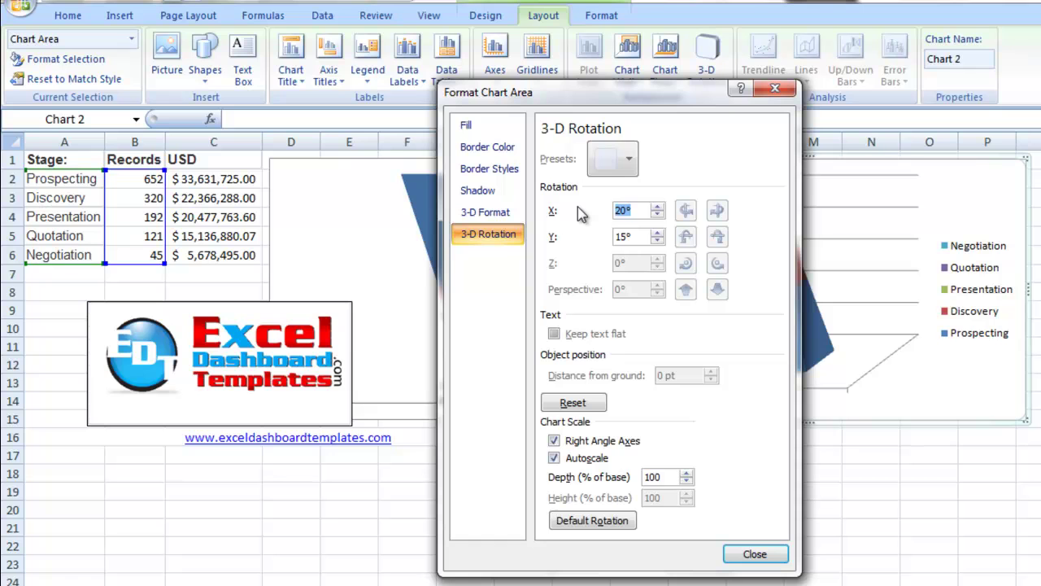
type("0")
key("Tab")
type("0")
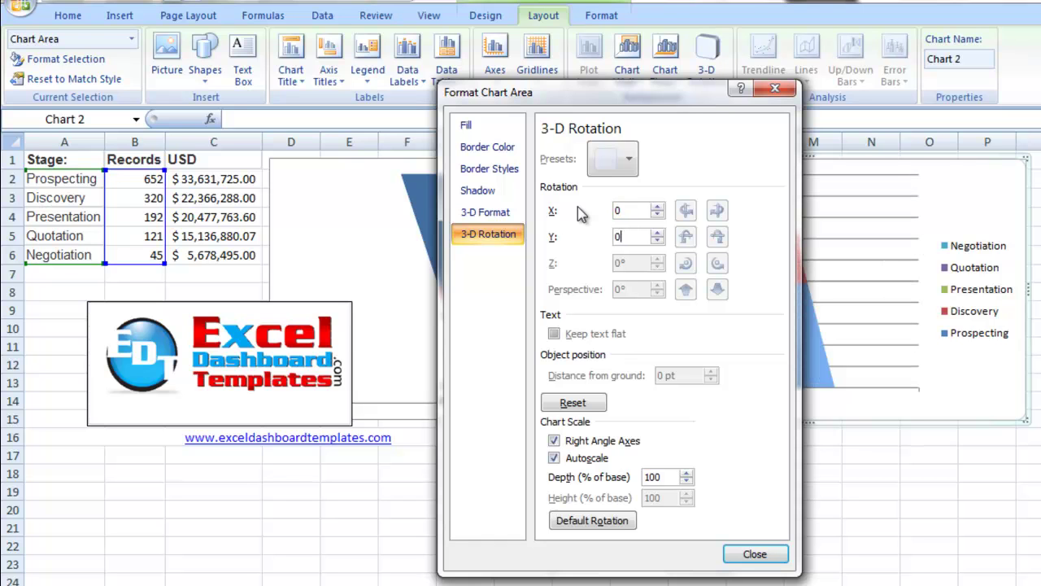
left_click(754, 554)
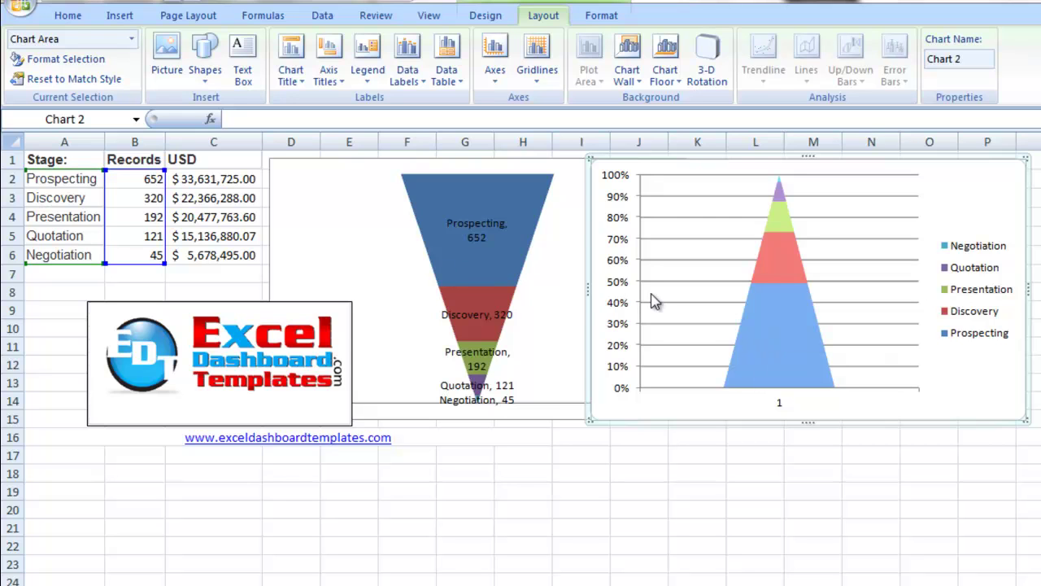
Select the pyramid chart's vertical value axis and review its context options
left_click(615, 264)
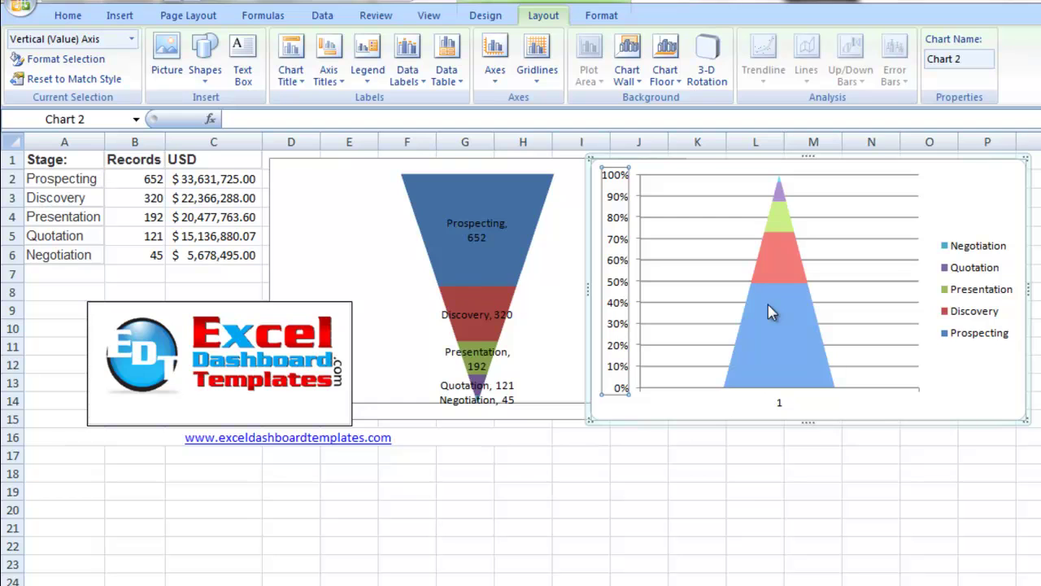
right_click(616, 256)
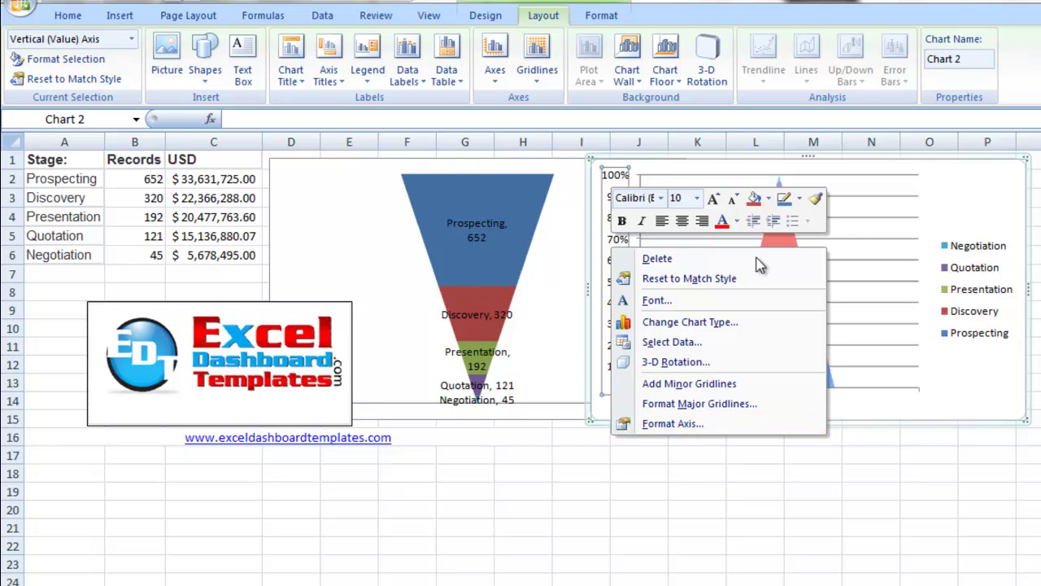
double_click(544, 17)
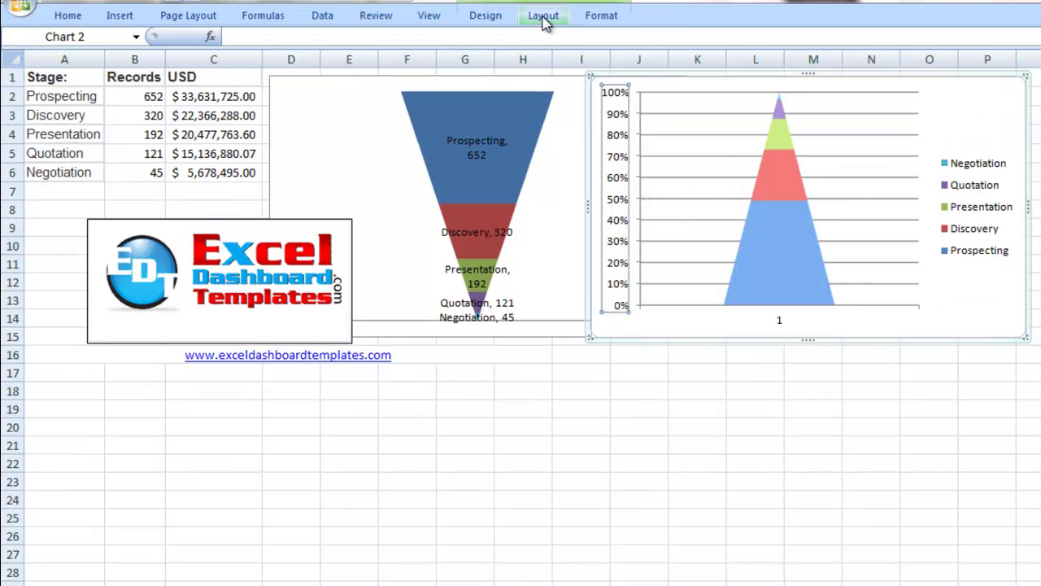
left_click(718, 135)
Reverse the value axis order to invert the pyramid, and delete the stray '1' title
left_click(554, 20)
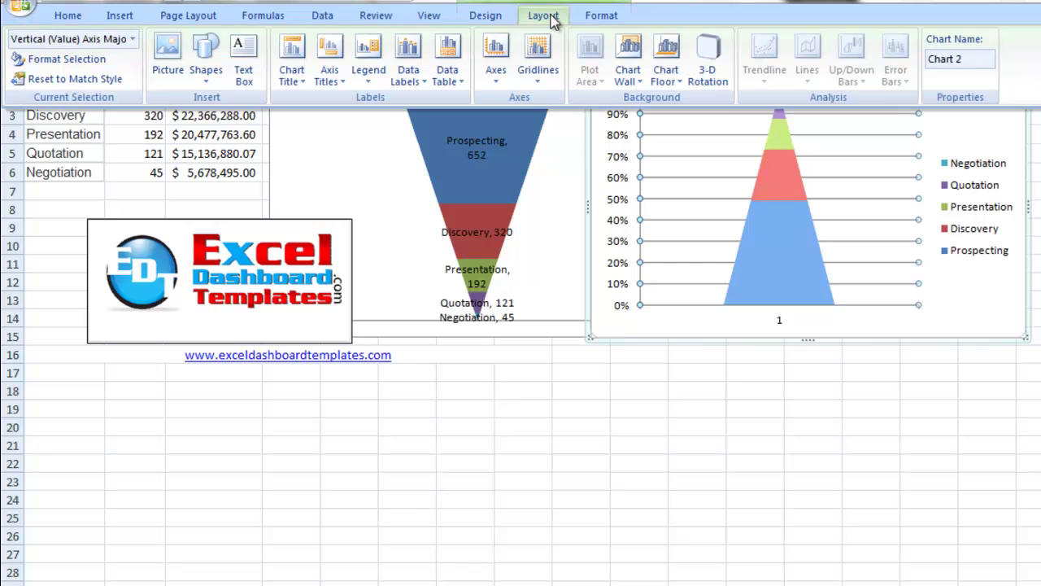
left_click(488, 73)
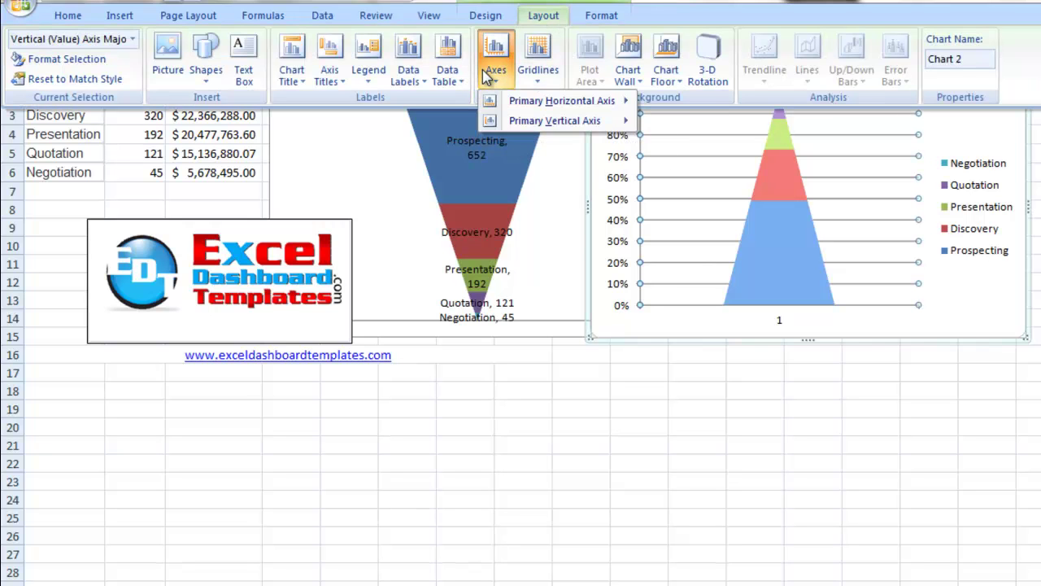
mouse_move(522, 106)
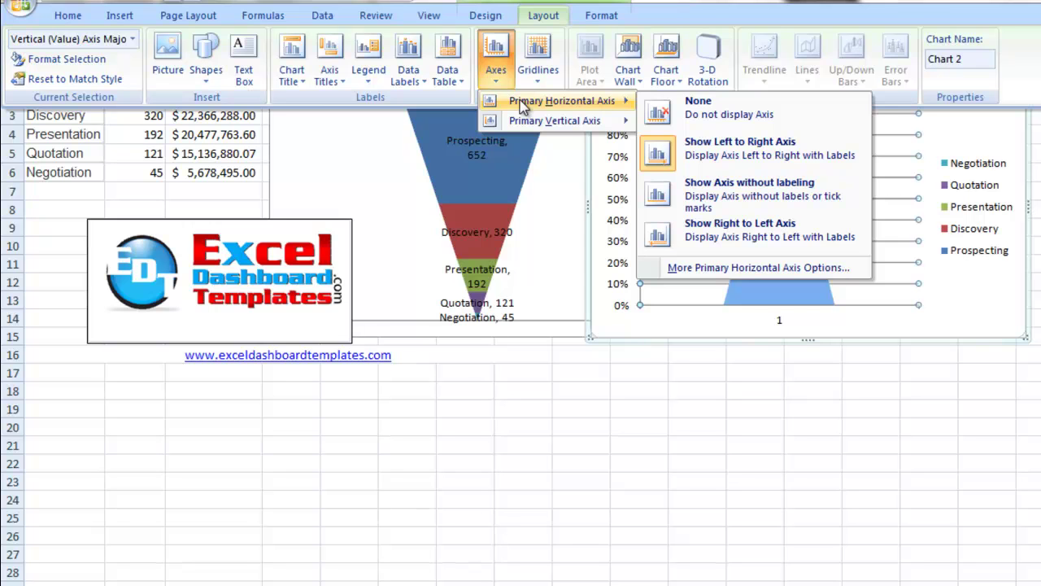
mouse_move(545, 122)
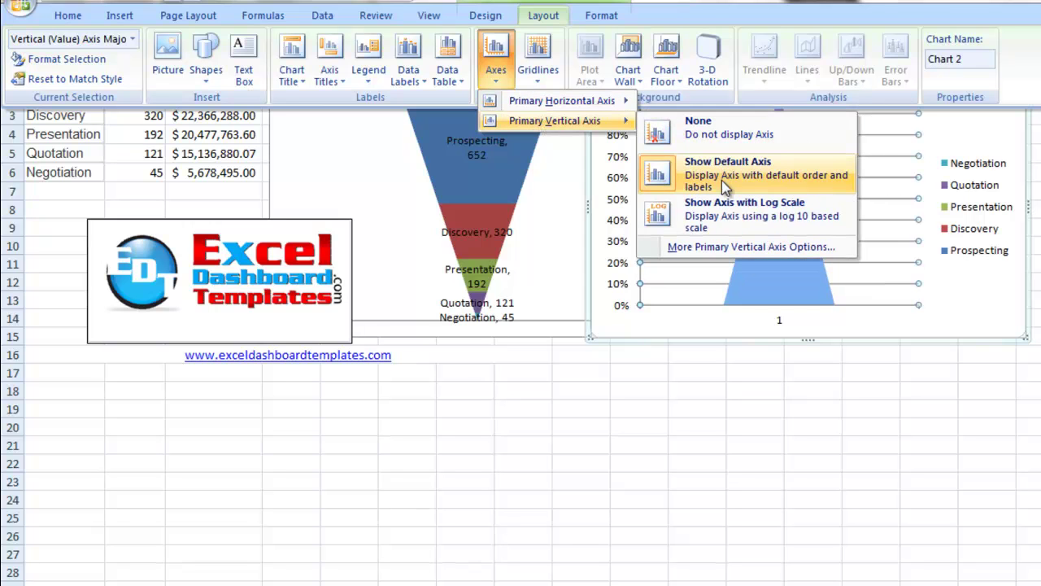
left_click(711, 248)
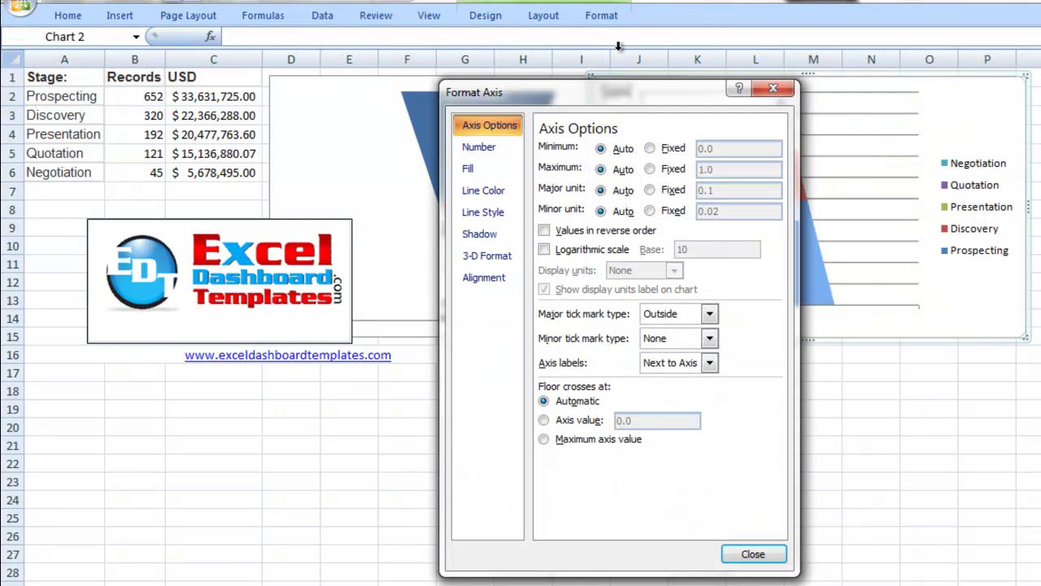
left_click_drag(616, 93, 521, 44)
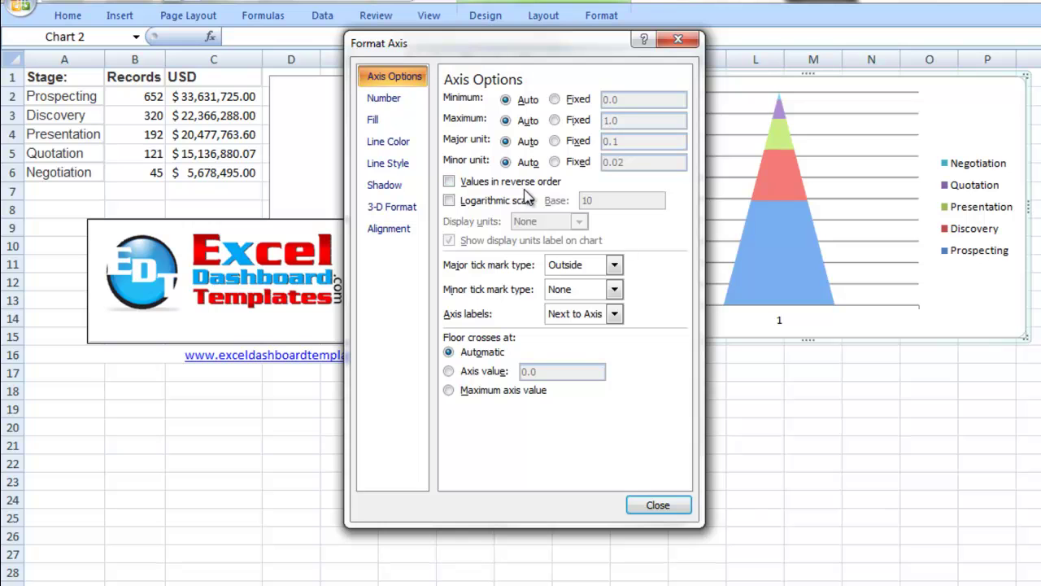
left_click(449, 182)
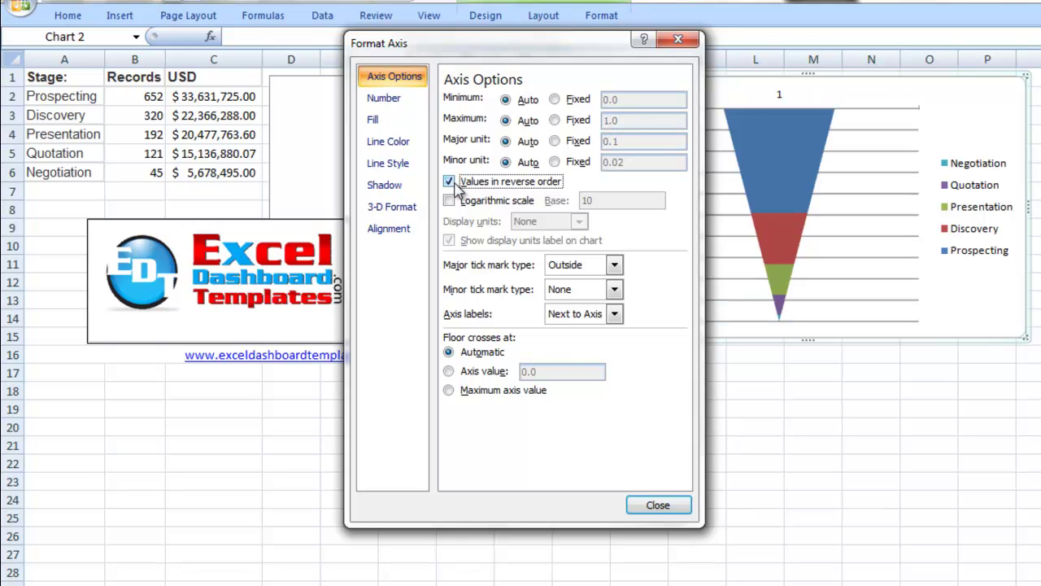
left_click(639, 505)
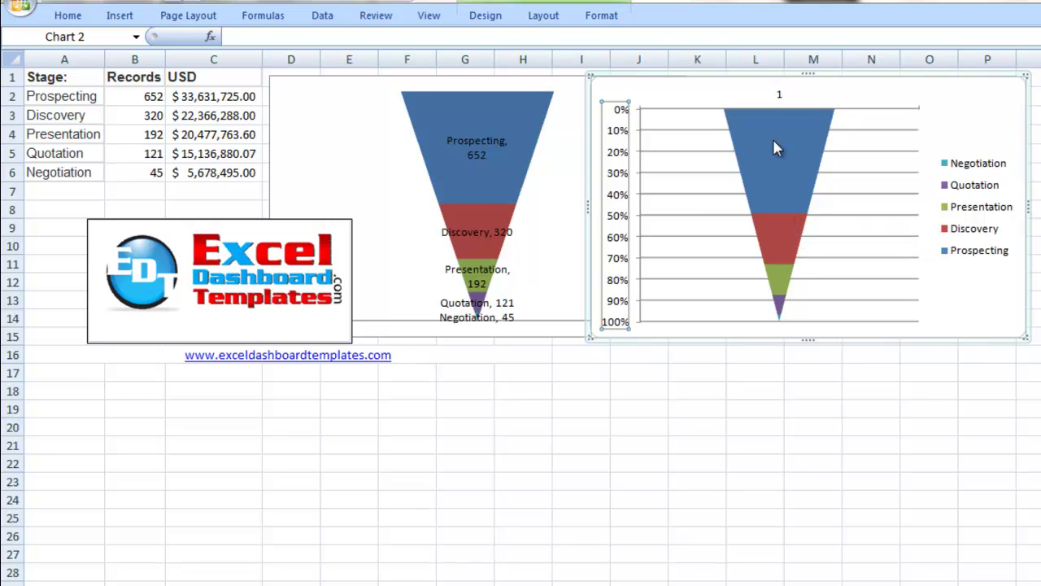
left_click(779, 94)
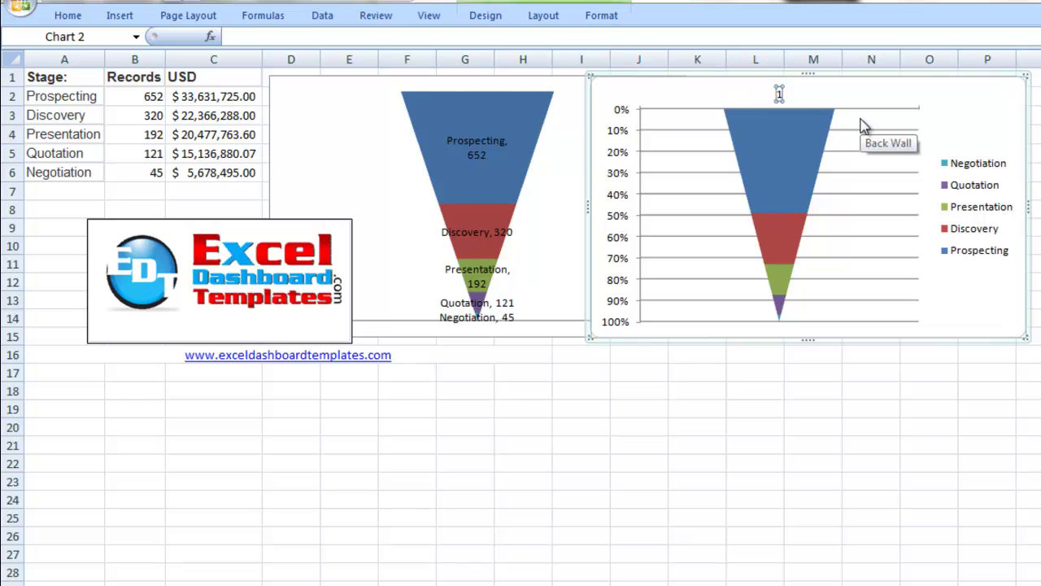
key("Delete")
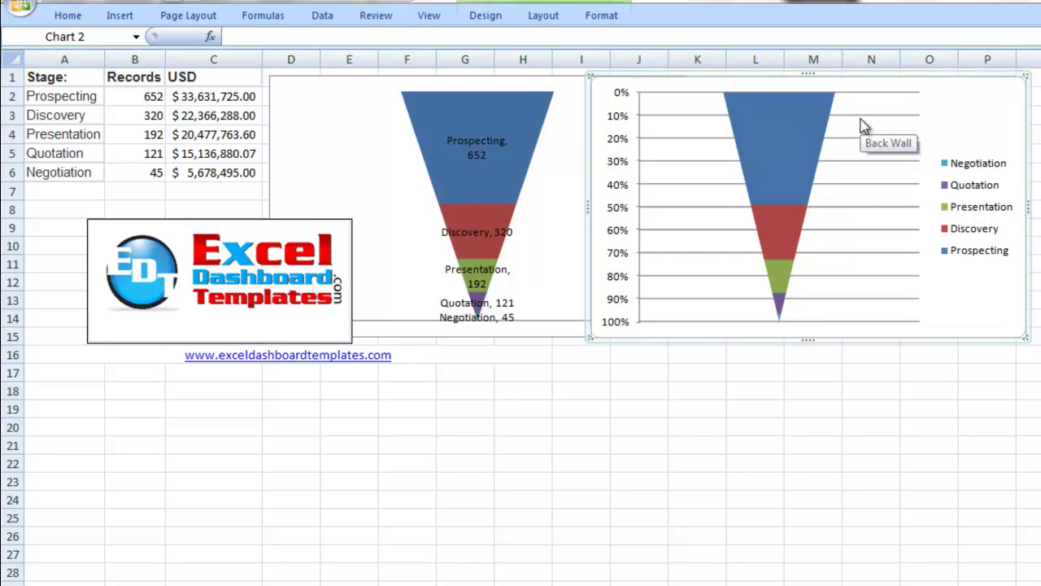
Show the record count data label on the Prospecting band (652)
left_click(752, 161)
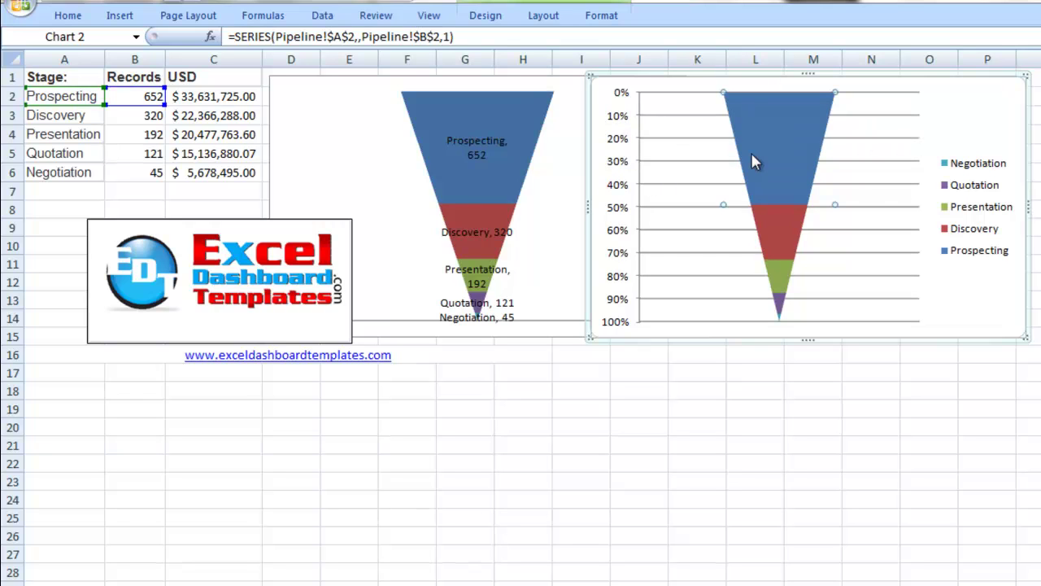
left_click(486, 19)
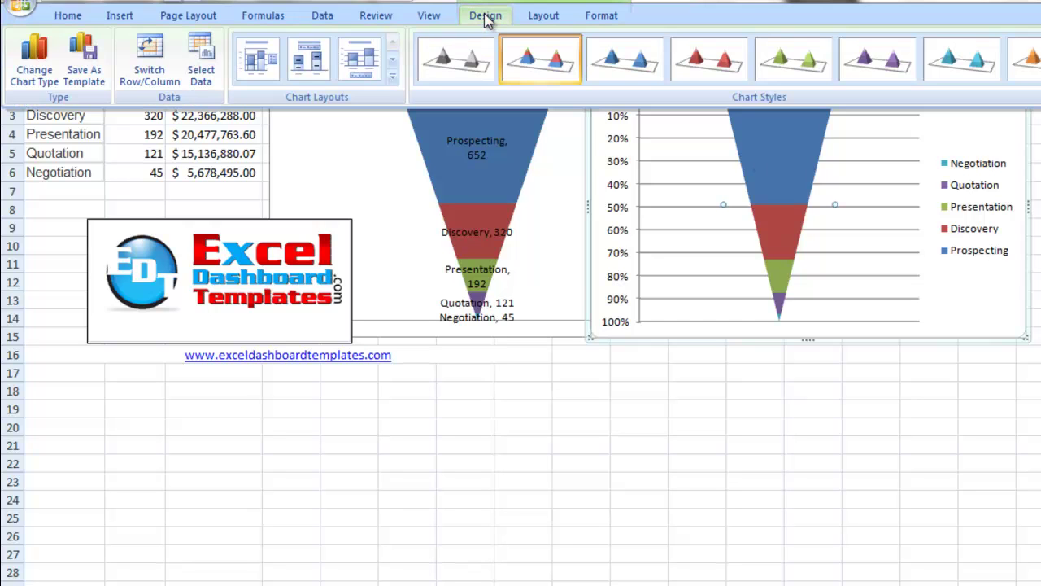
left_click(540, 16)
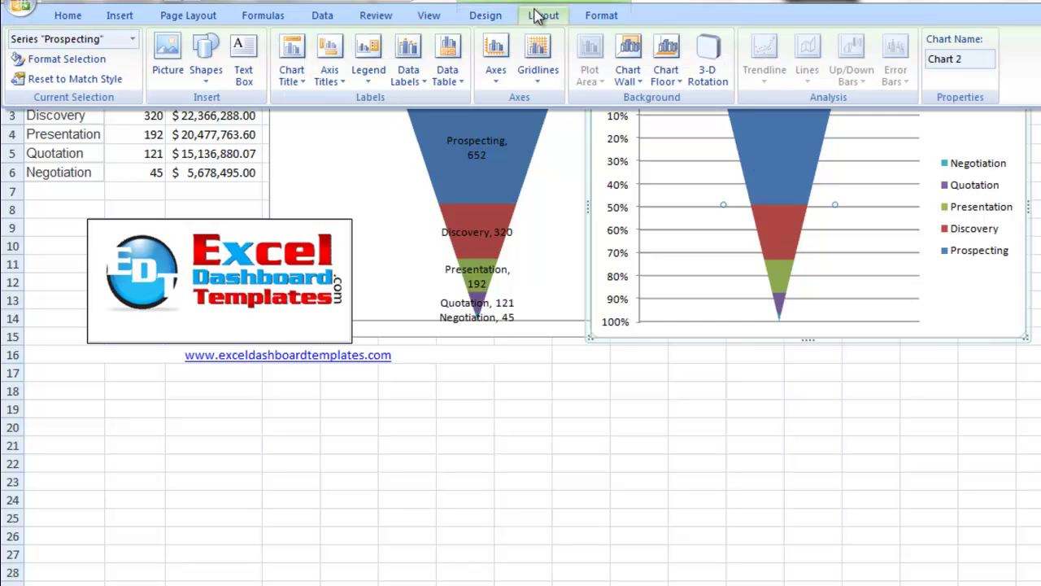
left_click(406, 81)
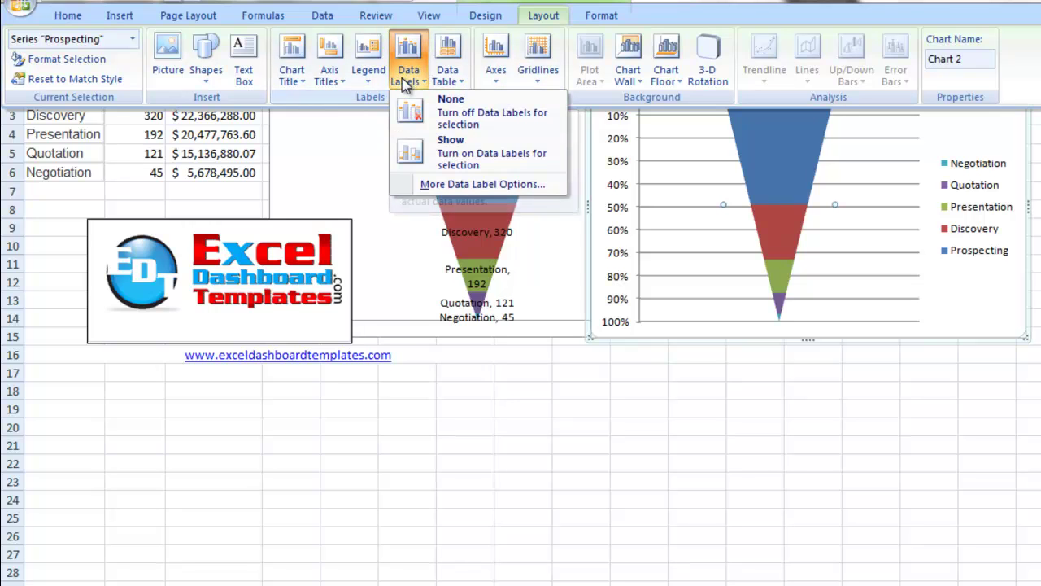
left_click(463, 159)
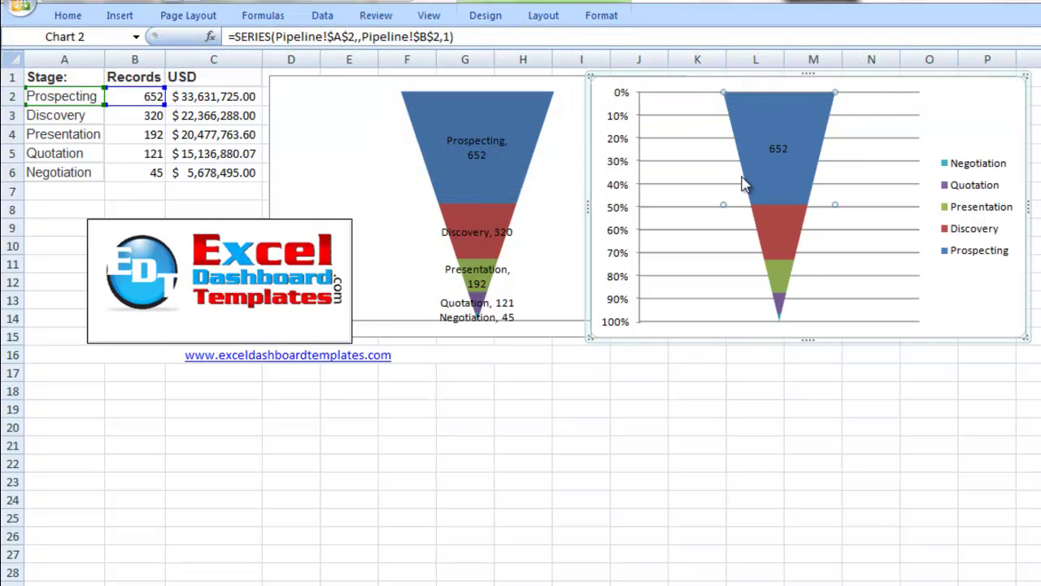
Turn on count labels for the remaining bands: 320, 192, 121 and 45
key("Down")
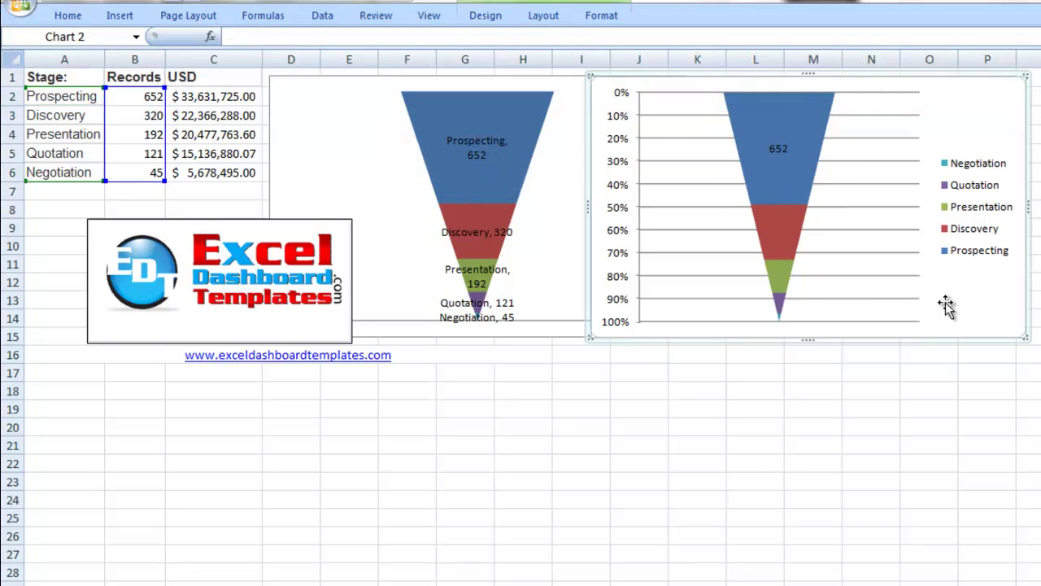
left_click(734, 293)
right_click(734, 295)
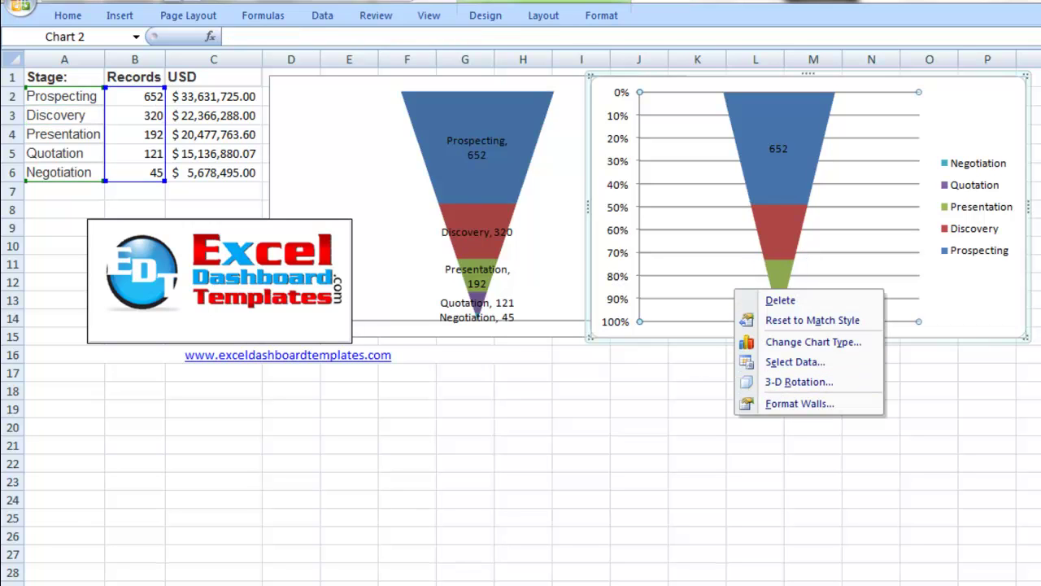
left_click(538, 18)
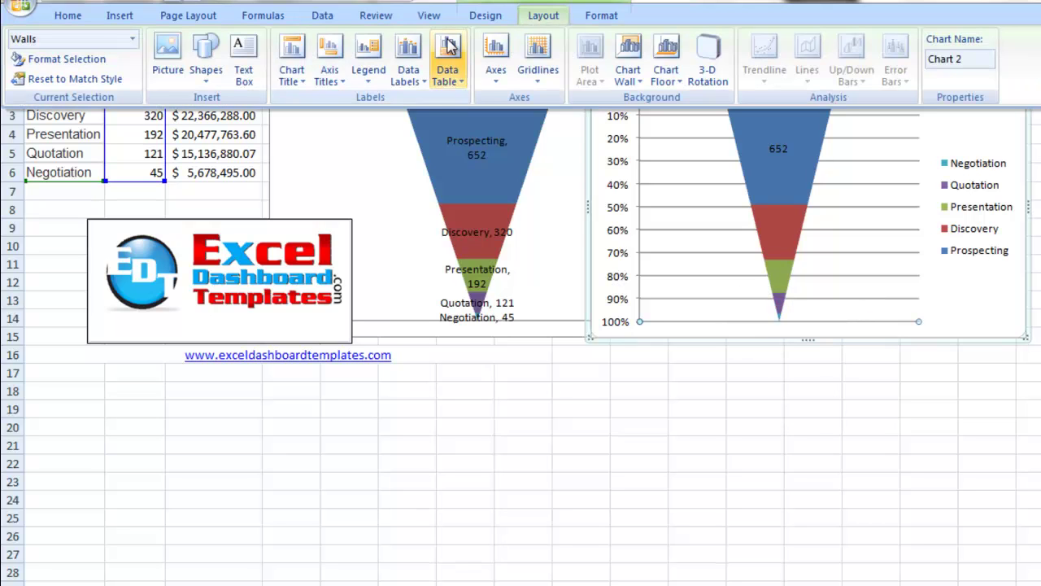
left_click(408, 72)
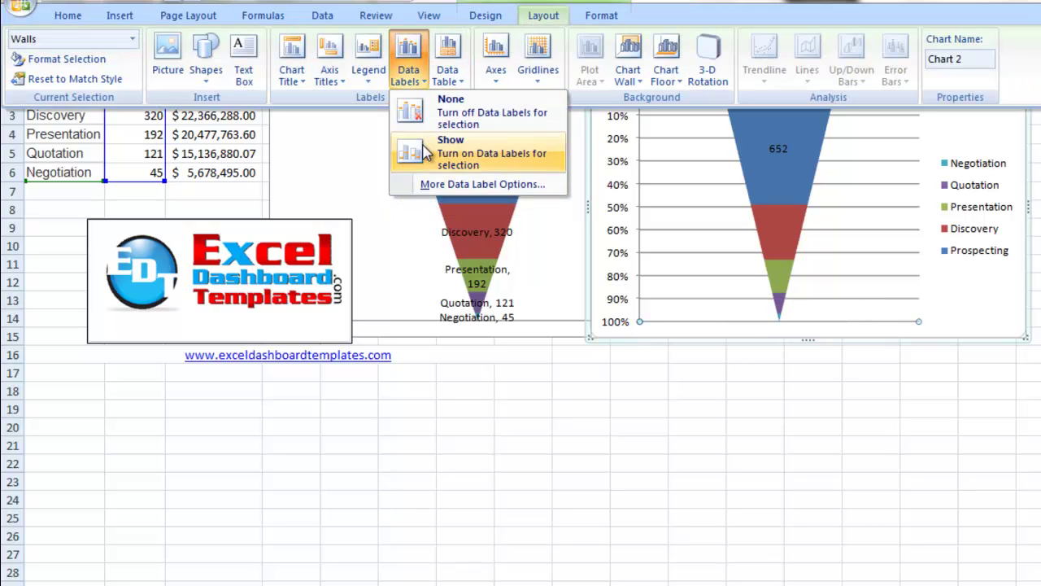
left_click(423, 210)
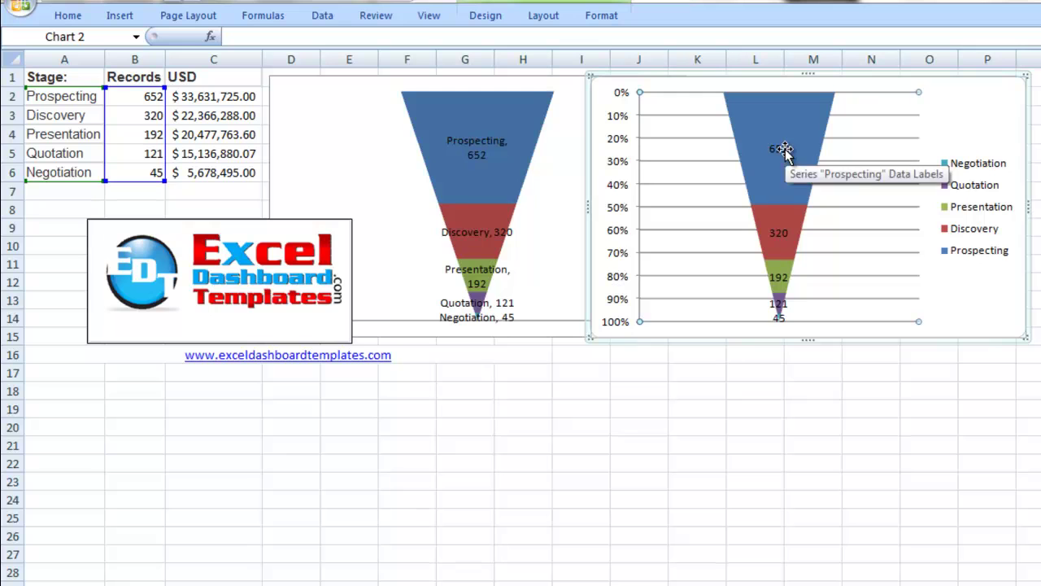
Delete the legend, the 0%–100% value axis and the horizontal gridlines
left_click(962, 205)
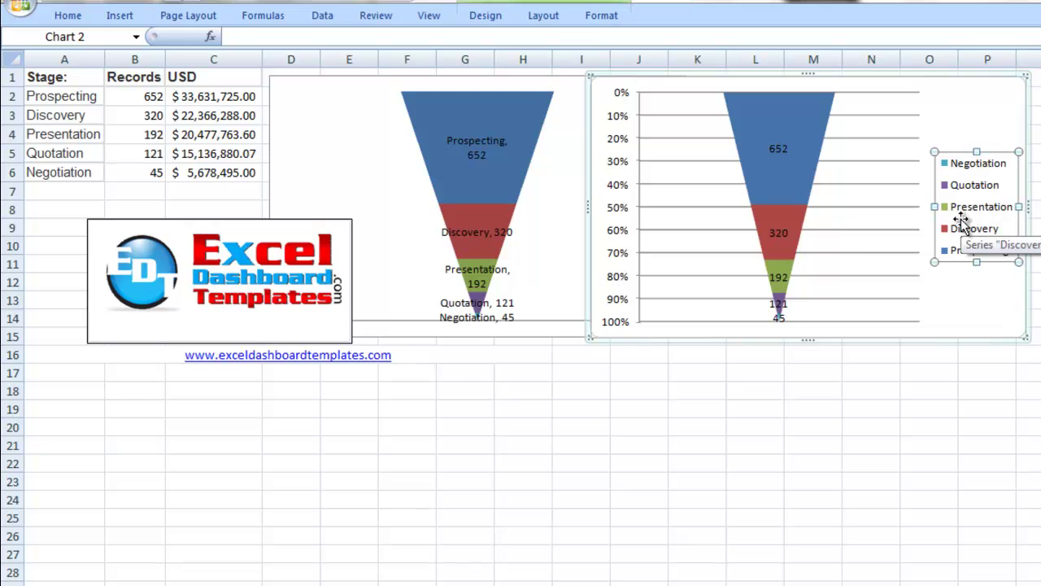
key("Delete")
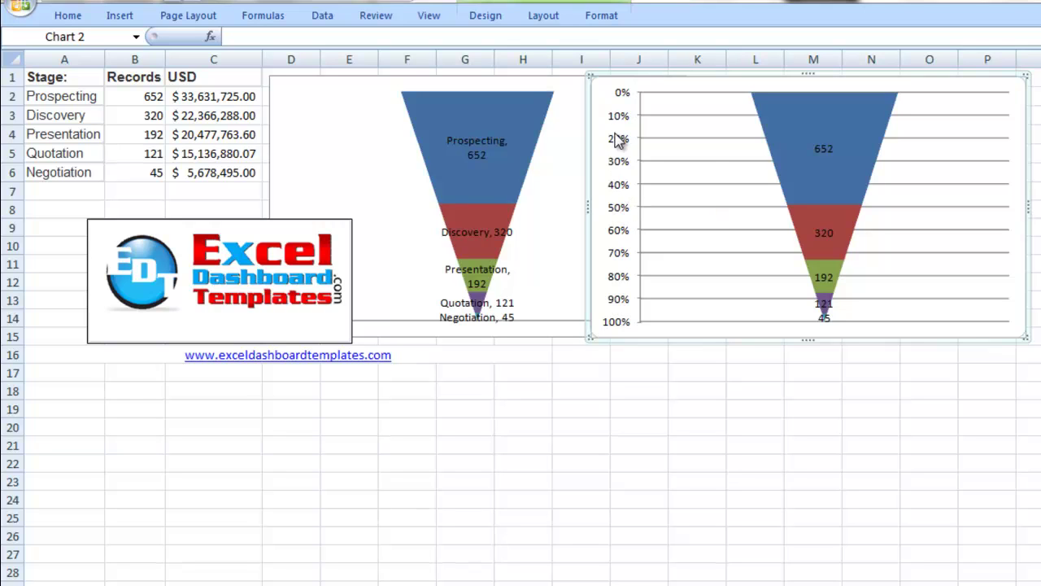
left_click(620, 255)
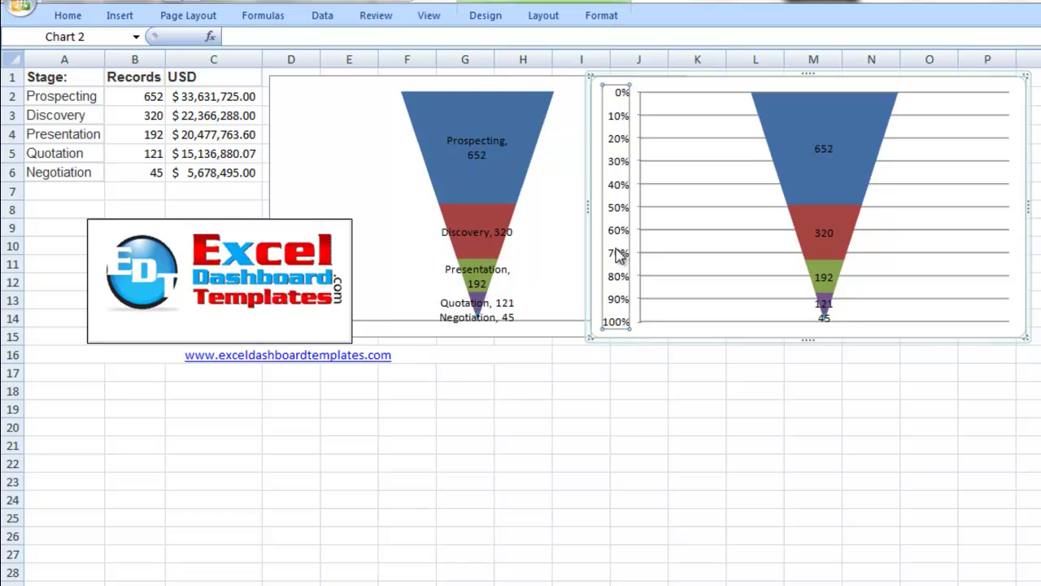
key("Delete")
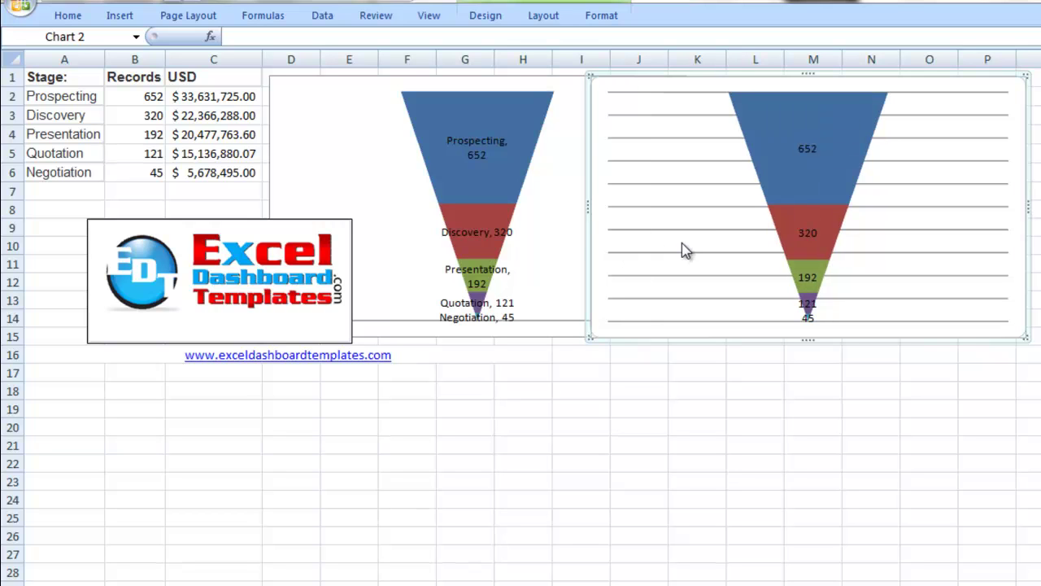
left_click(685, 209)
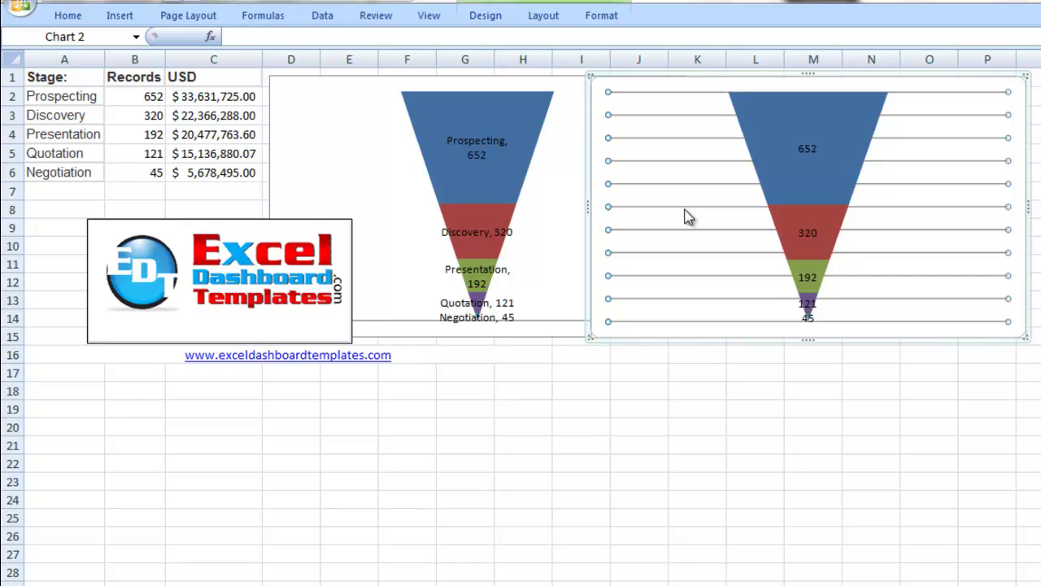
key("Delete")
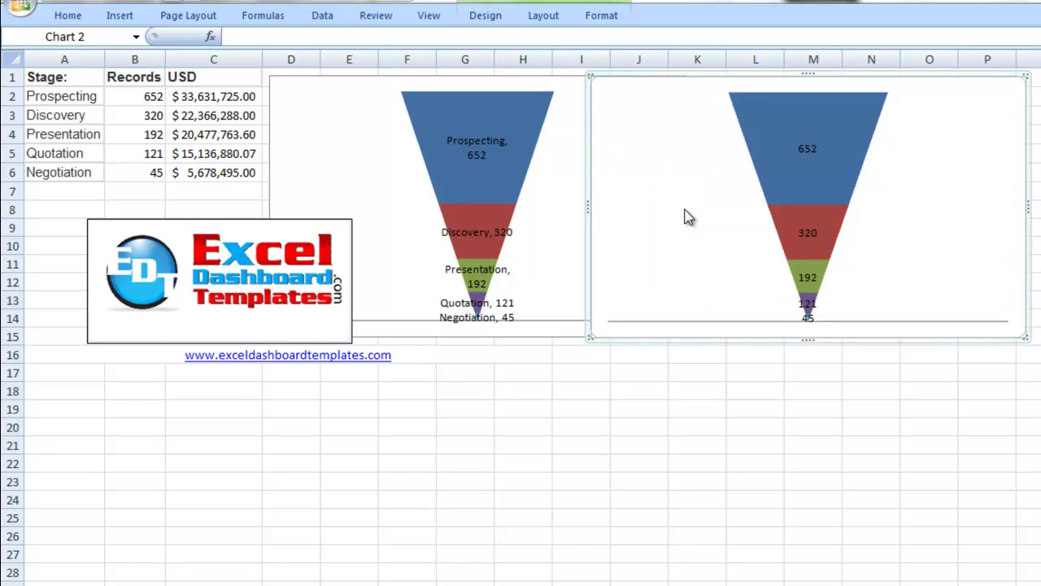
Add the series name to the 652 label so it reads 'Prospecting, 652'
left_click(807, 151)
left_click(806, 146)
left_click(542, 14)
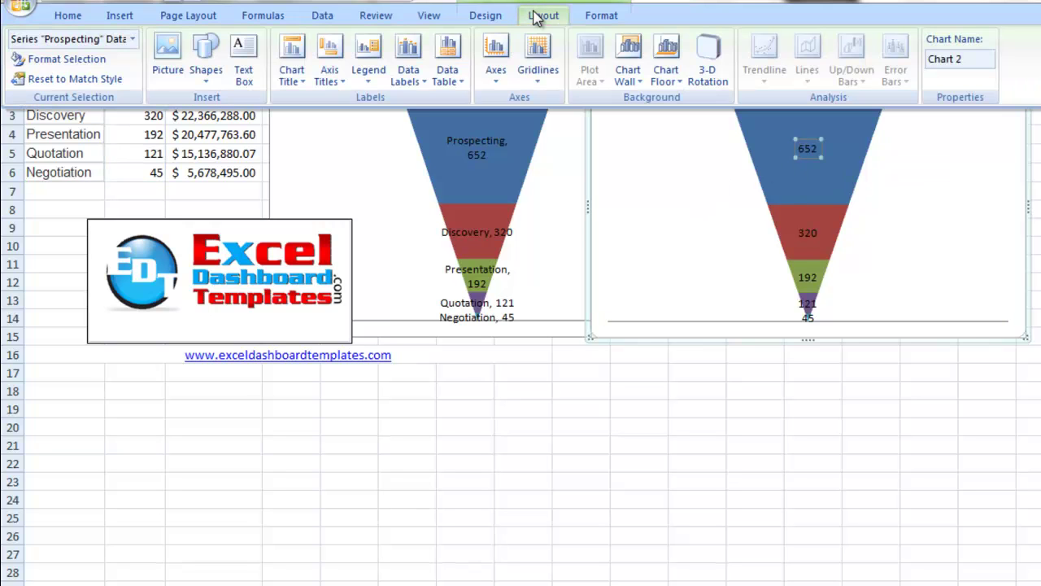
left_click(408, 73)
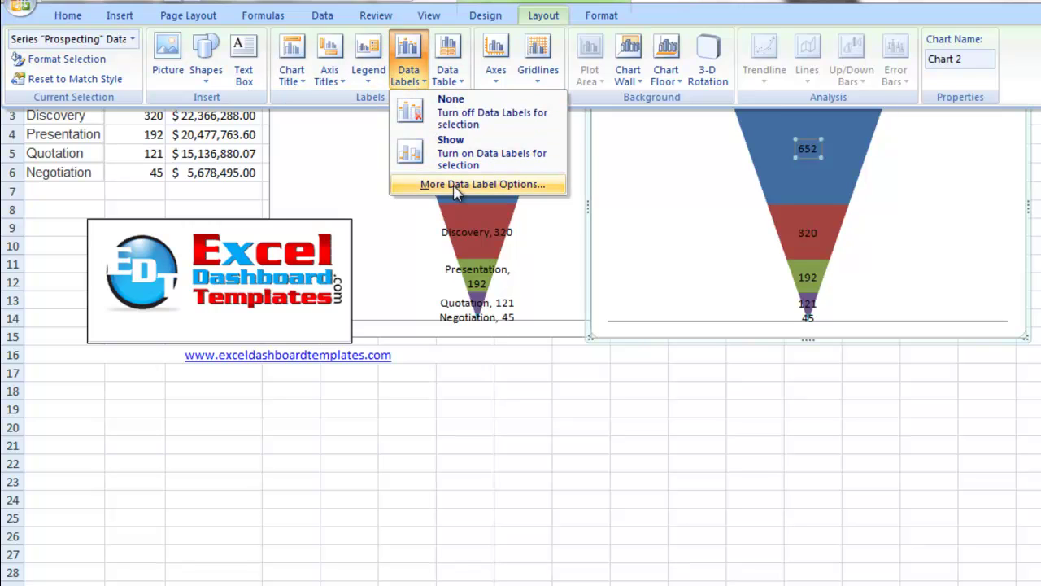
left_click(453, 184)
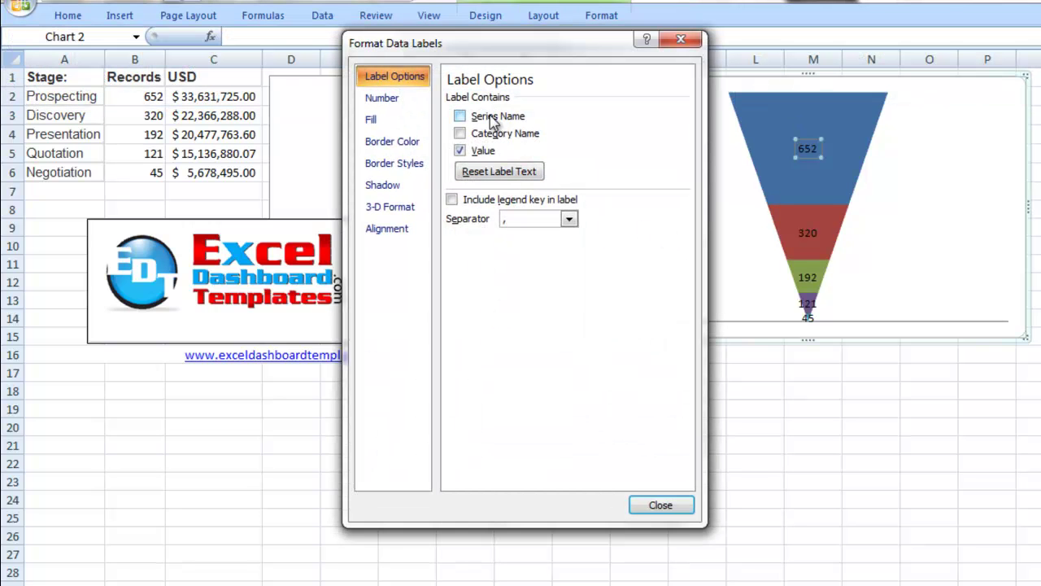
left_click(492, 132)
left_click(492, 116)
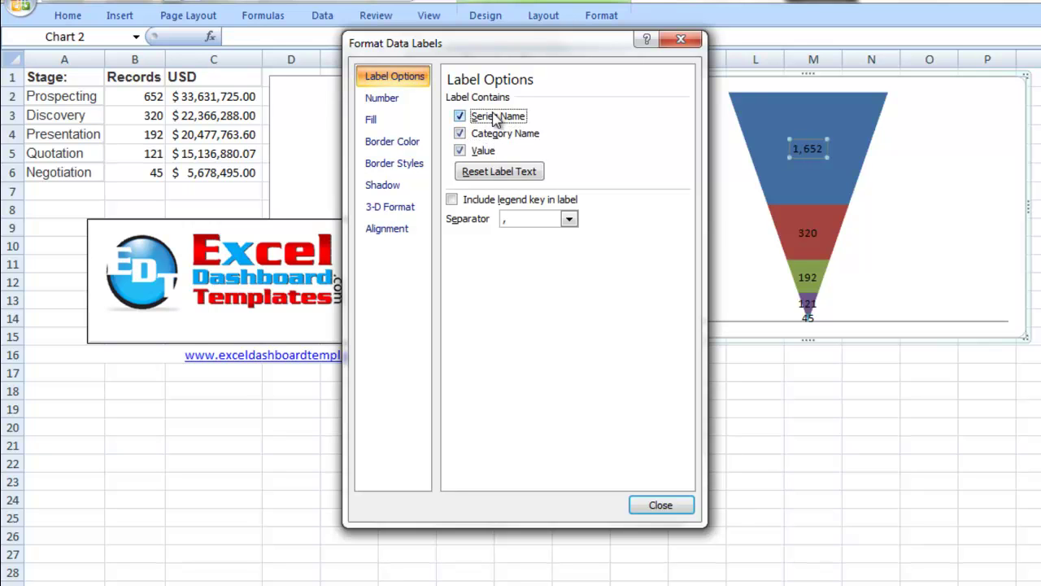
left_click(496, 135)
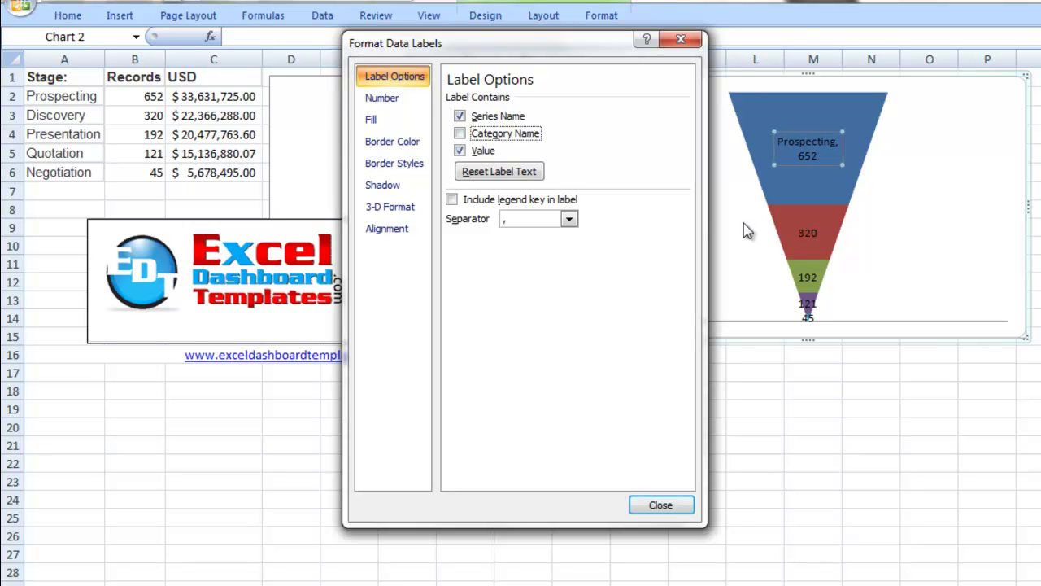
Add stage names to the 320, 192, 121 and 45 labels (Discovery through Negotiation)
left_click(807, 233)
left_click(461, 116)
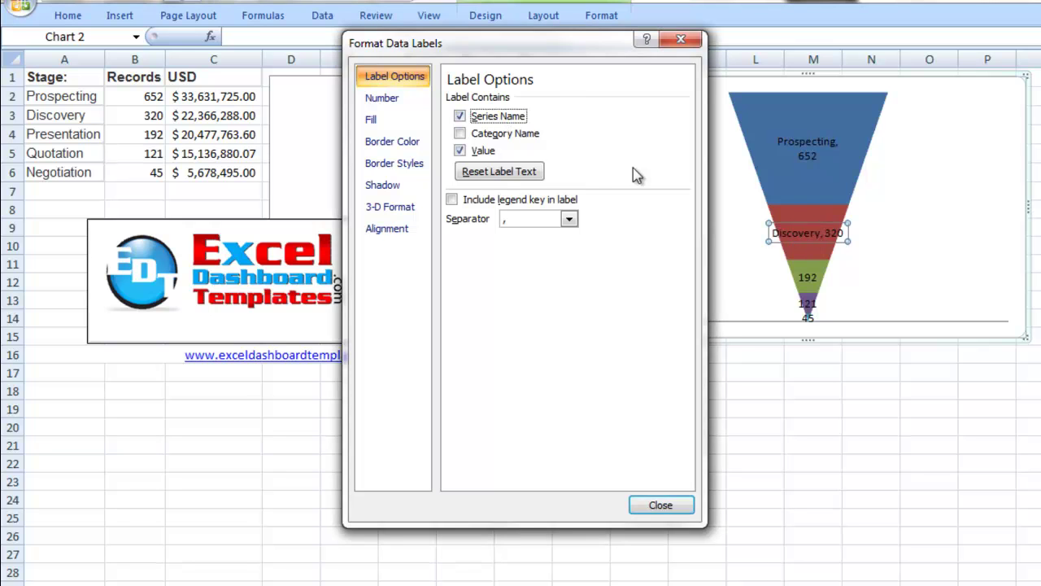
left_click(807, 278)
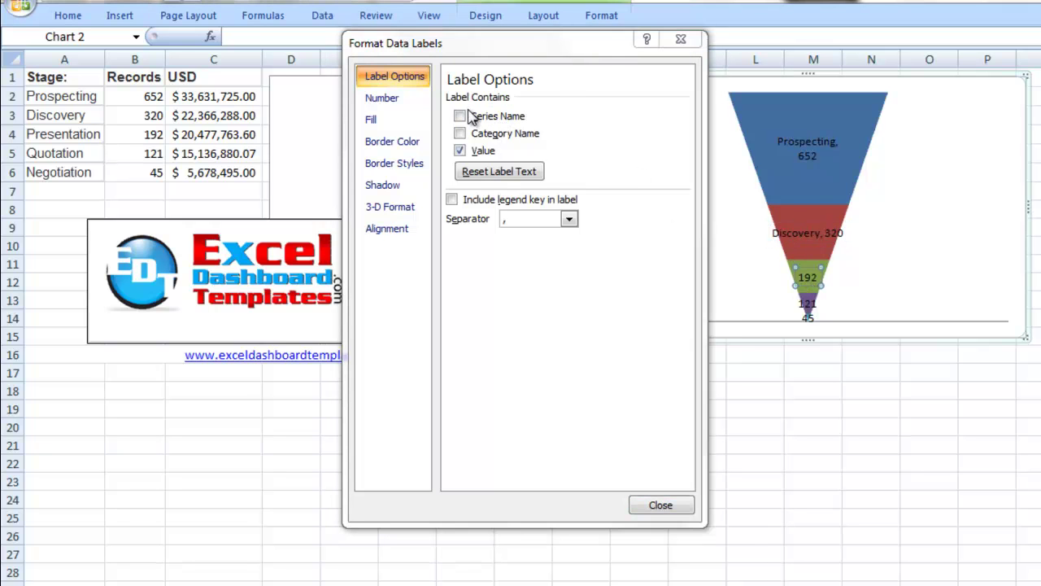
left_click(460, 116)
left_click(809, 305)
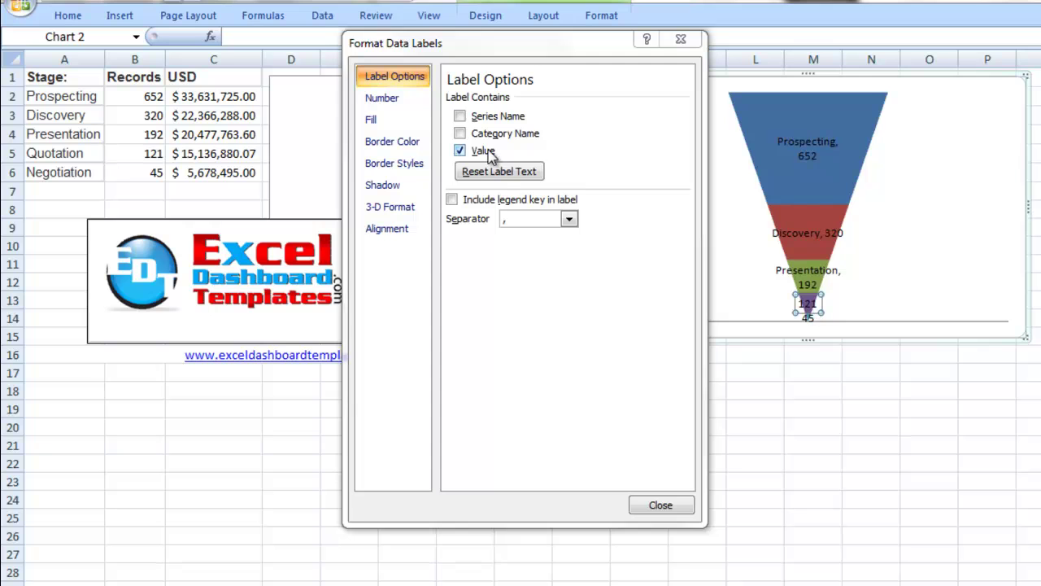
left_click(460, 116)
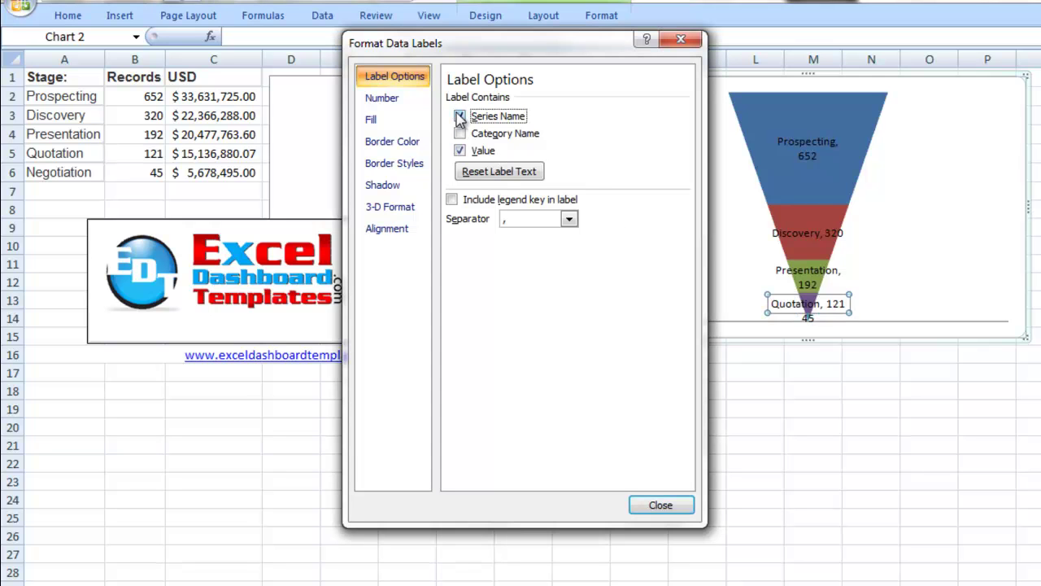
left_click(805, 319)
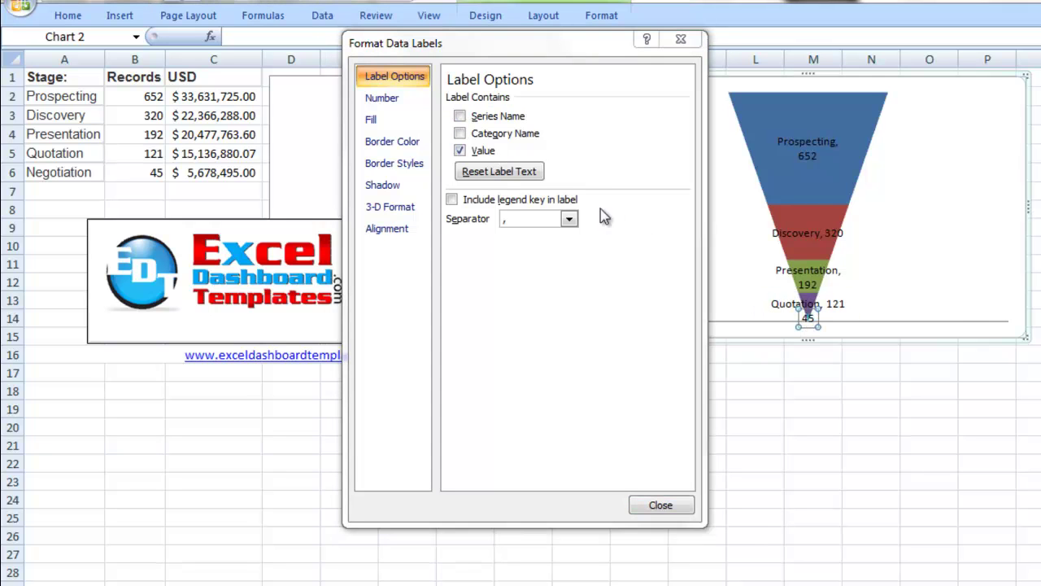
left_click(482, 116)
left_click(661, 505)
left_click(816, 367)
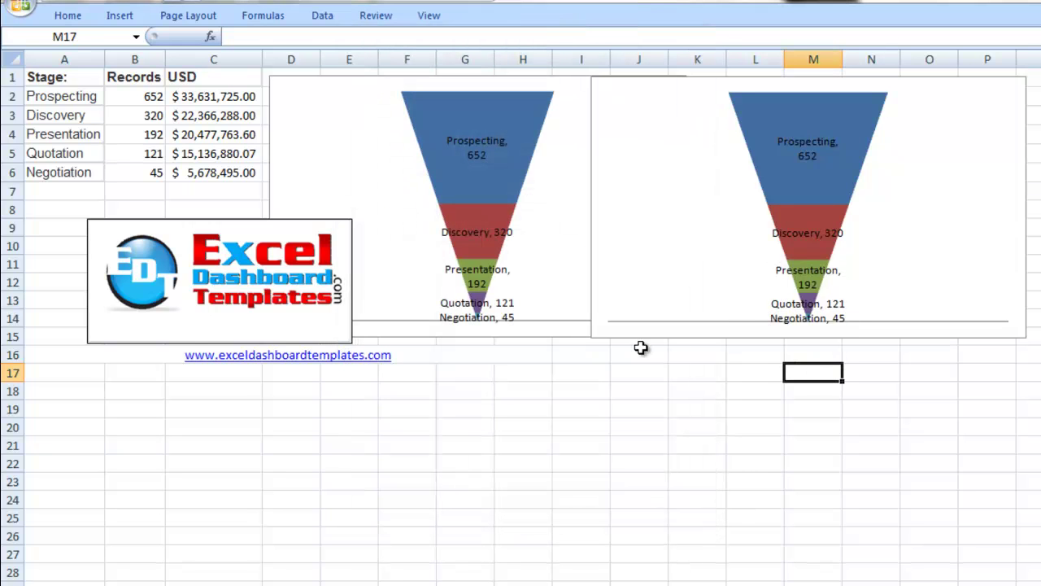